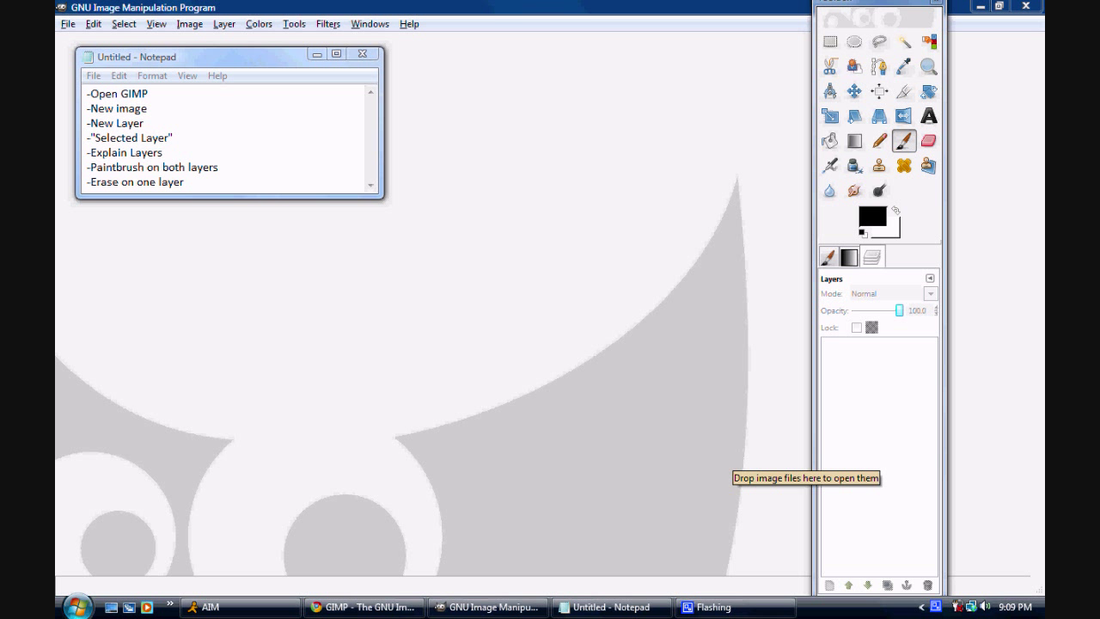
# Mark the "-Open GIMP" line in the Notepad checklist as done by adding ":)" at its end.
pyautogui.click(152, 94)
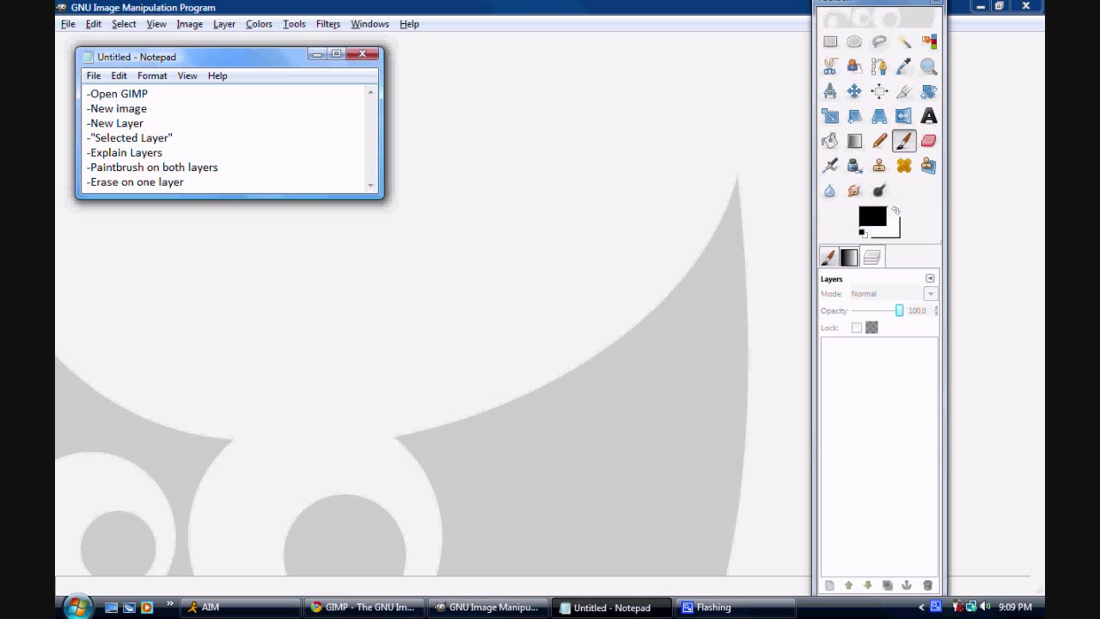
pyautogui.write(':)')
# Create a new image in GIMP with a size of 640 × 400 pixels.
pyautogui.click(68, 24)
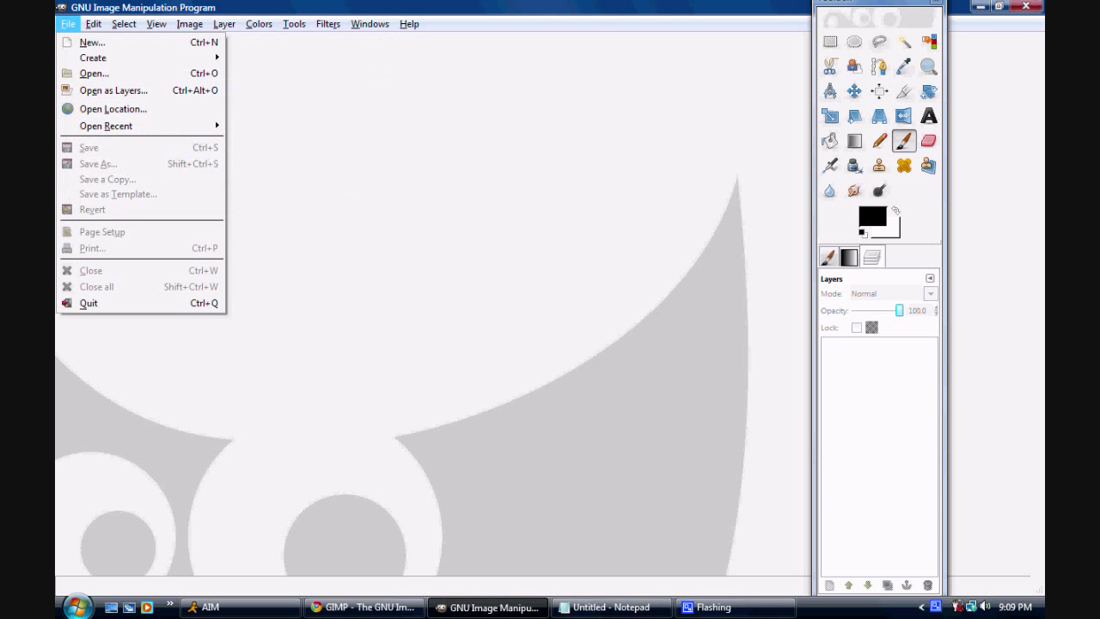
pyautogui.moveTo(93, 24)
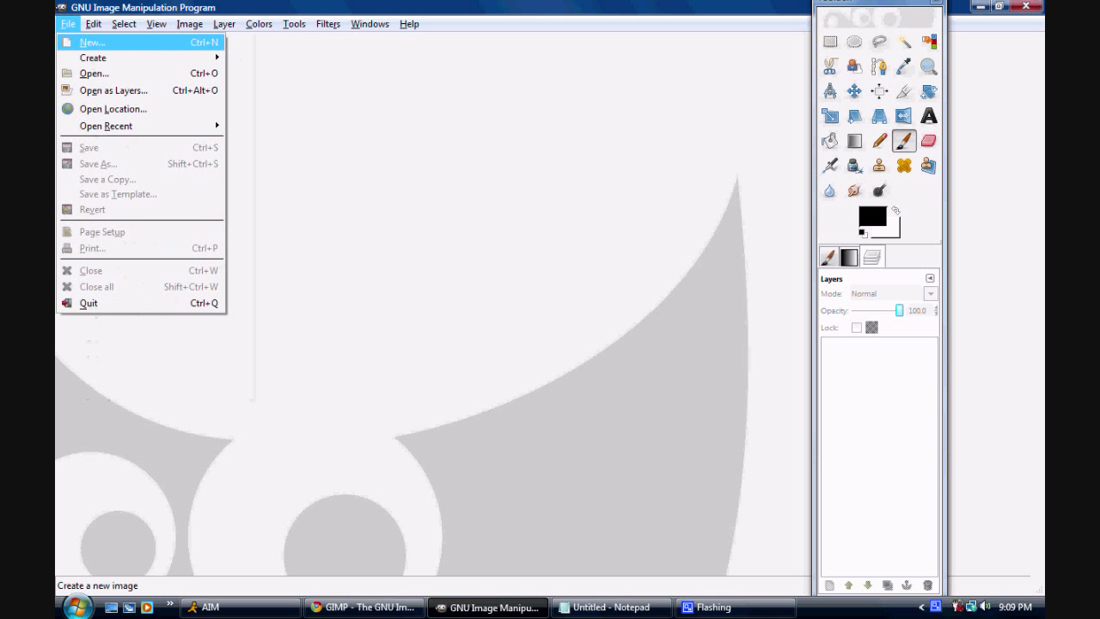
pyautogui.click(91, 42)
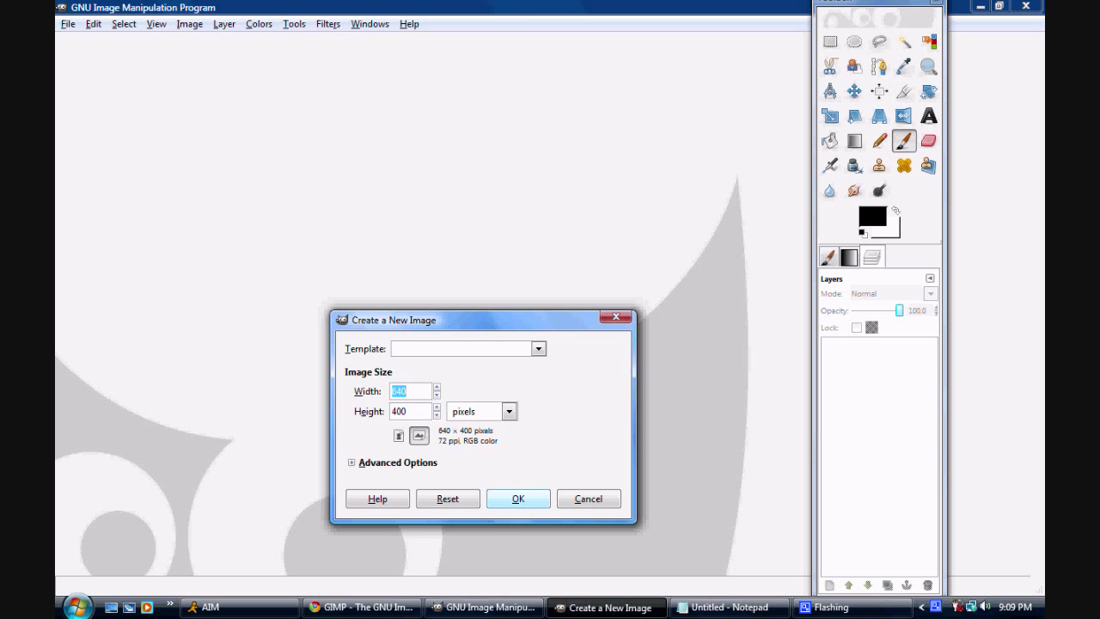
pyautogui.press('Return')
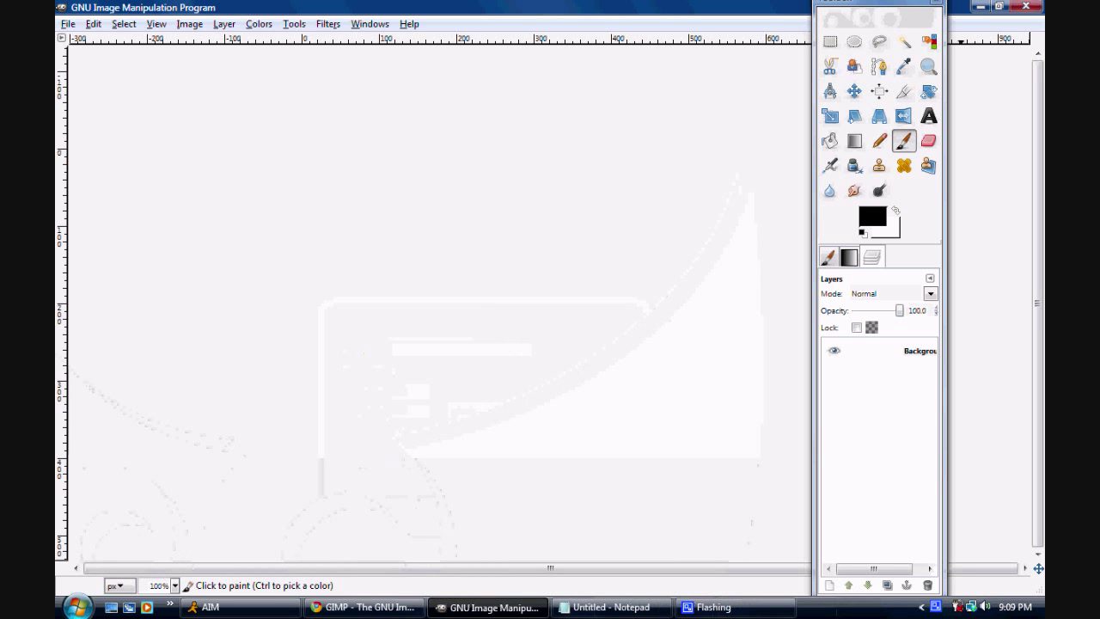
# Add ":)" after "-New image" in the Notepad checklist and return to the GIMP image window.
pyautogui.click(607, 607)
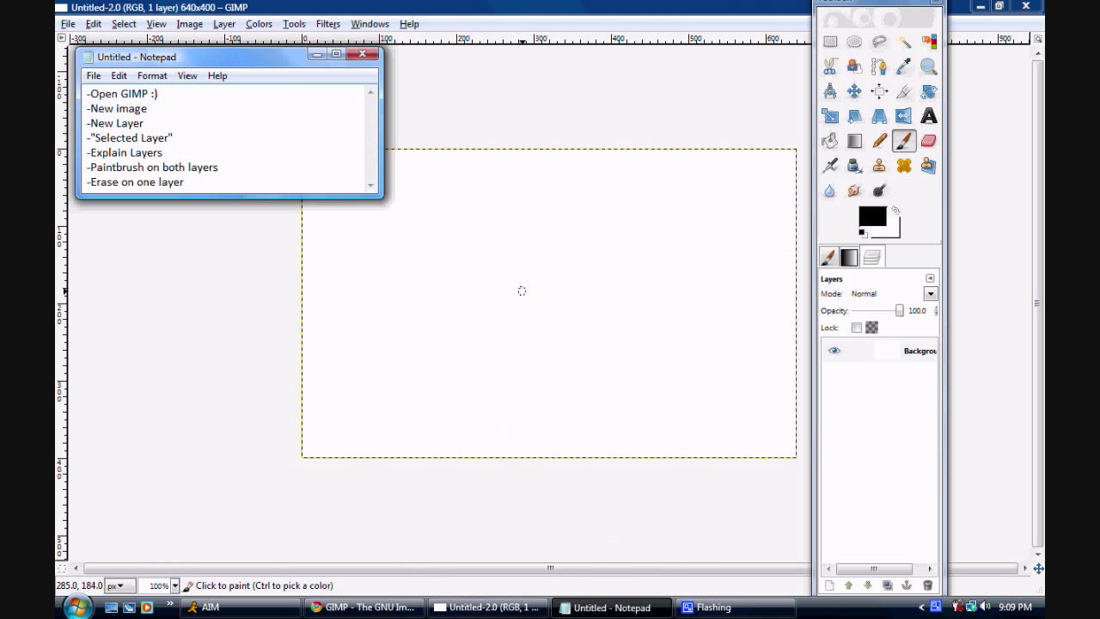
pyautogui.write(':)')
pyautogui.click(599, 8)
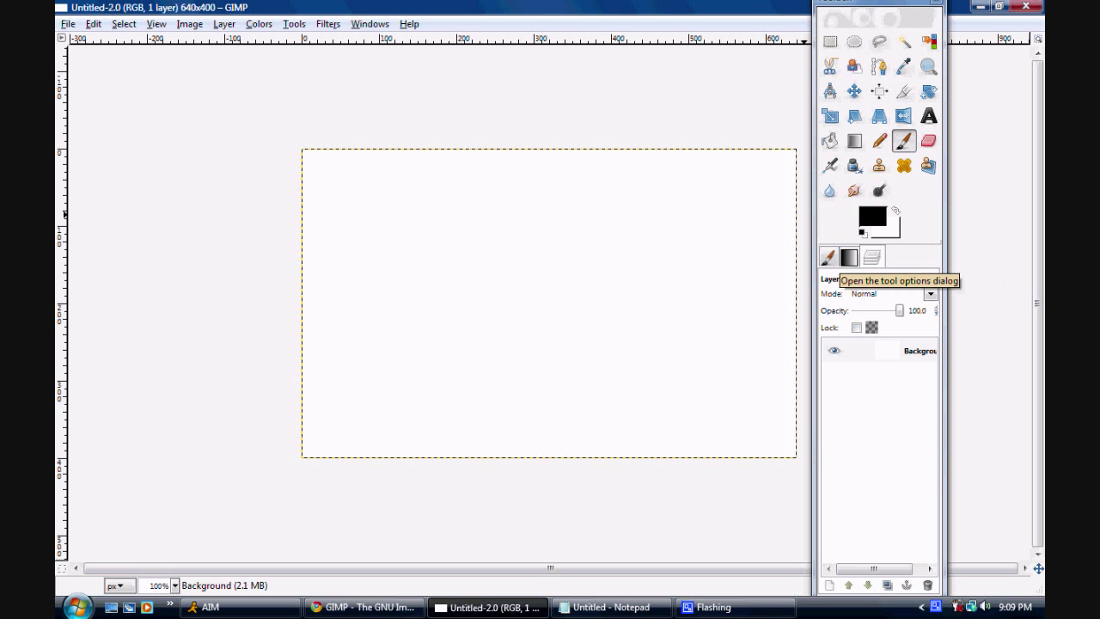
pyautogui.click(830, 258)
pyautogui.click(850, 258)
pyautogui.click(872, 258)
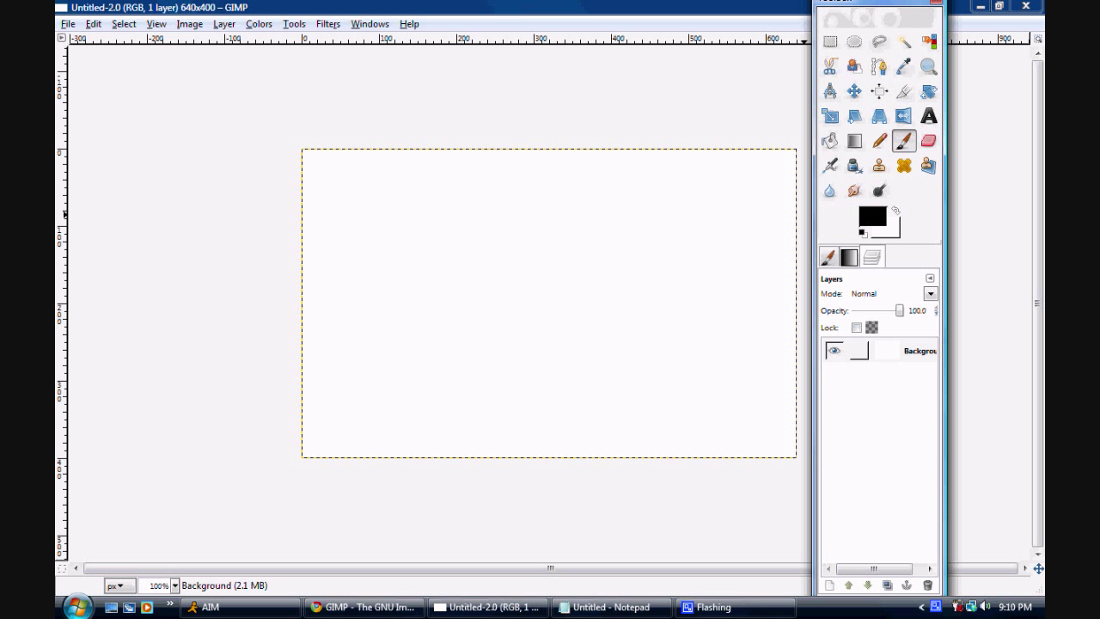
# Add a new 640 × 400 px layer named "Layer 2" with transparency fill above the Background layer.
pyautogui.click(610, 607)
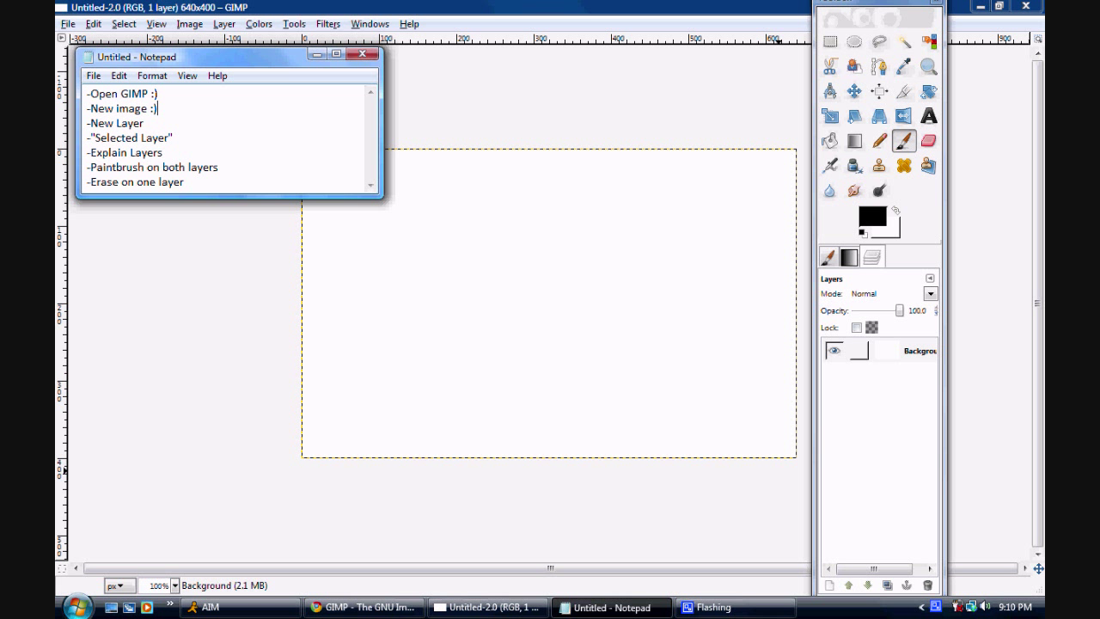
pyautogui.rightClick(907, 352)
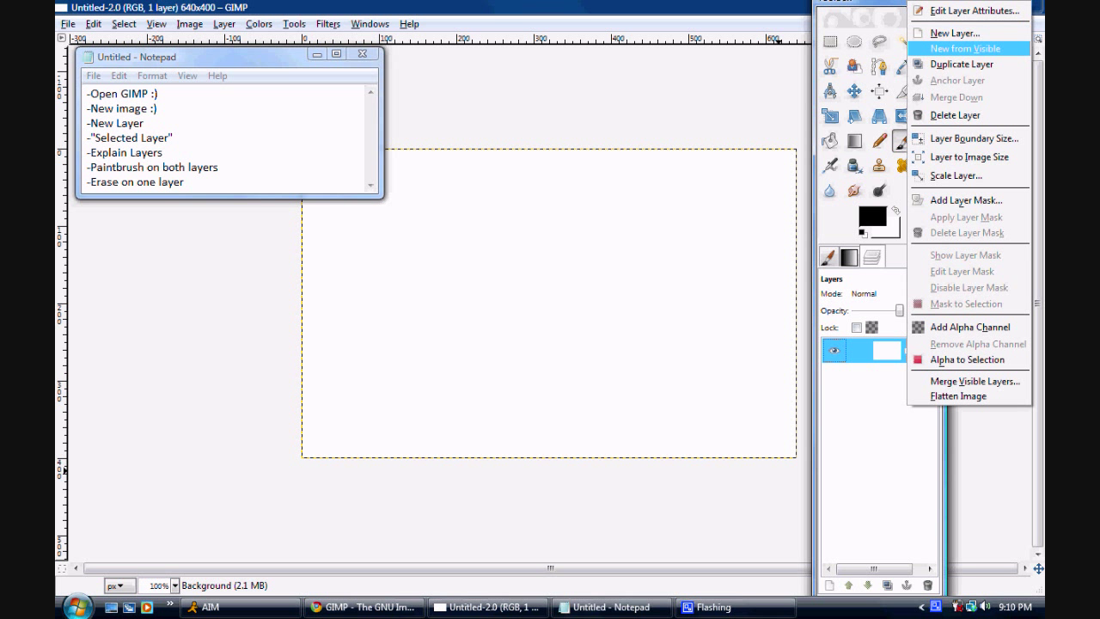
pyautogui.click(894, 353)
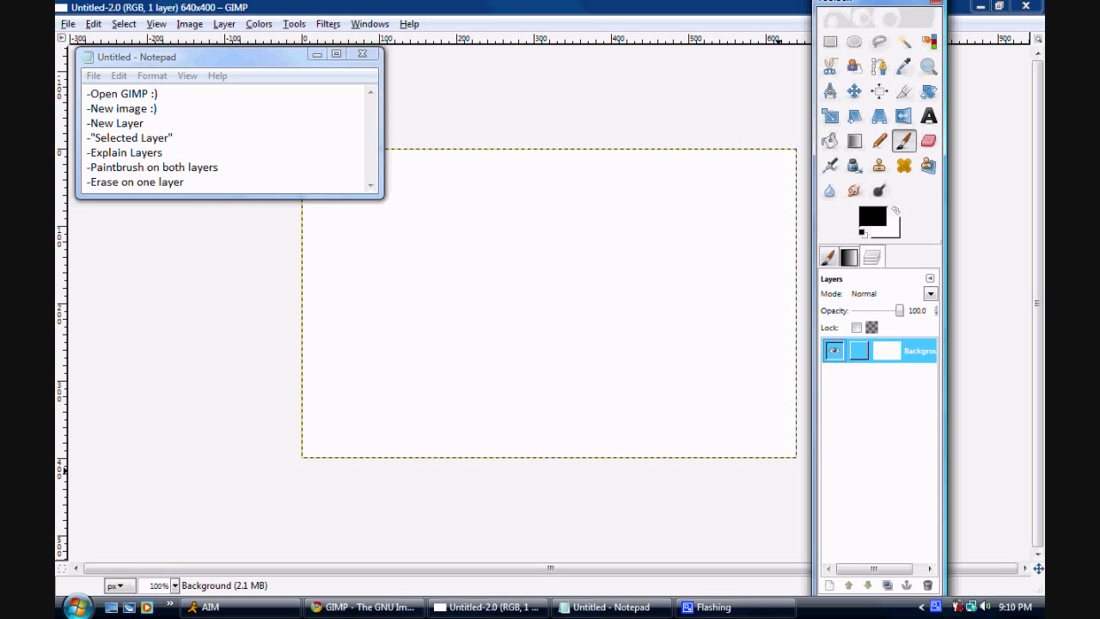
pyautogui.rightClick(900, 351)
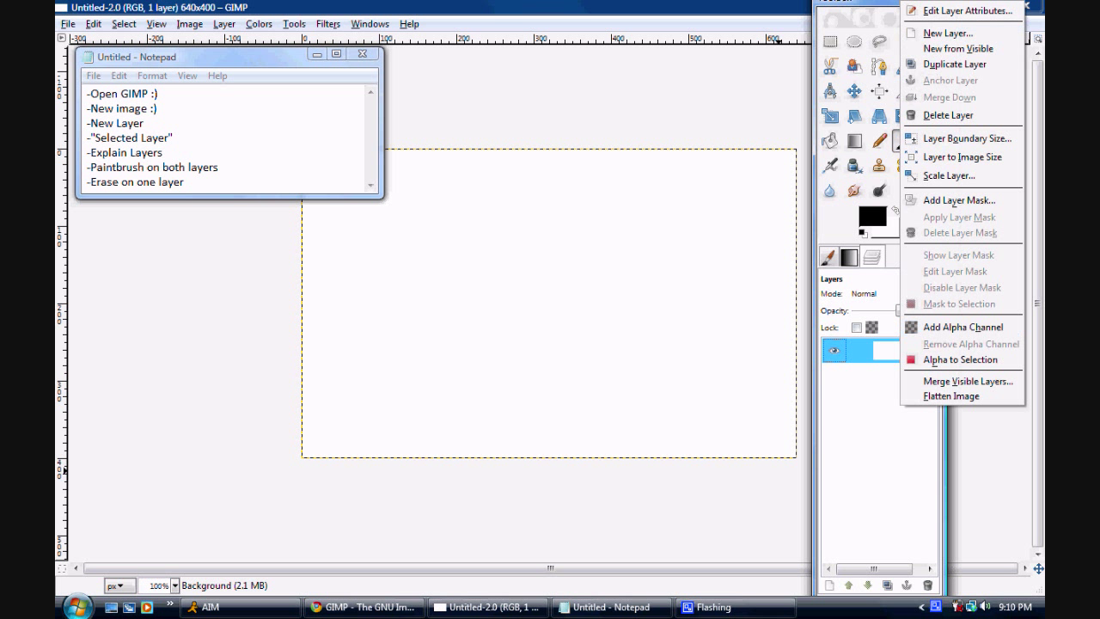
pyautogui.click(948, 33)
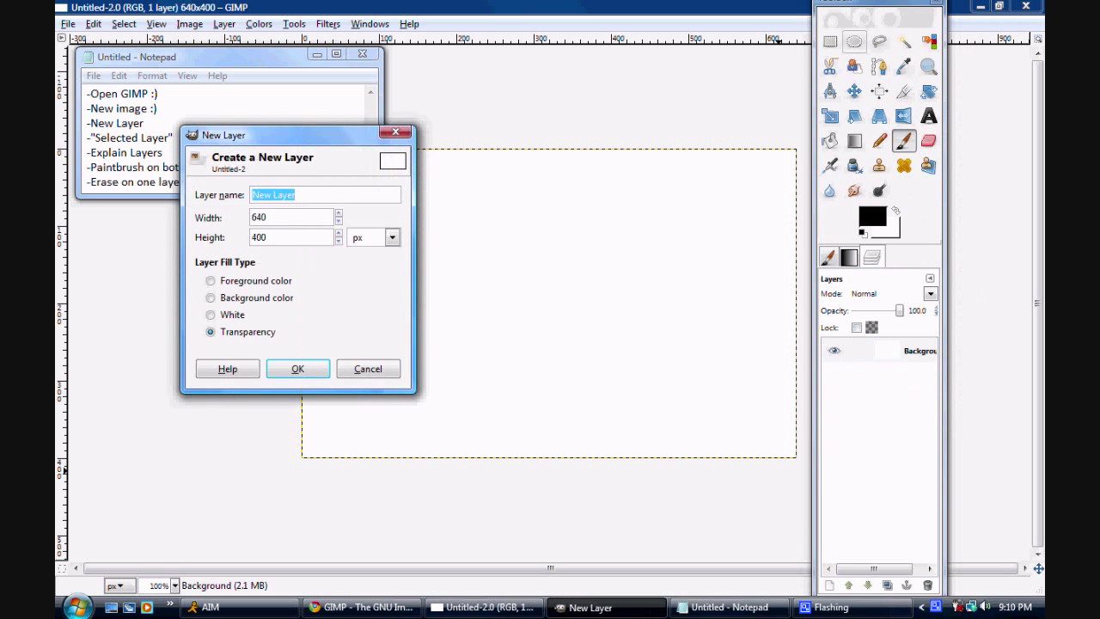
pyautogui.moveTo(292, 135); pyautogui.dragTo(519, 144)
pyautogui.write('Layer 2')
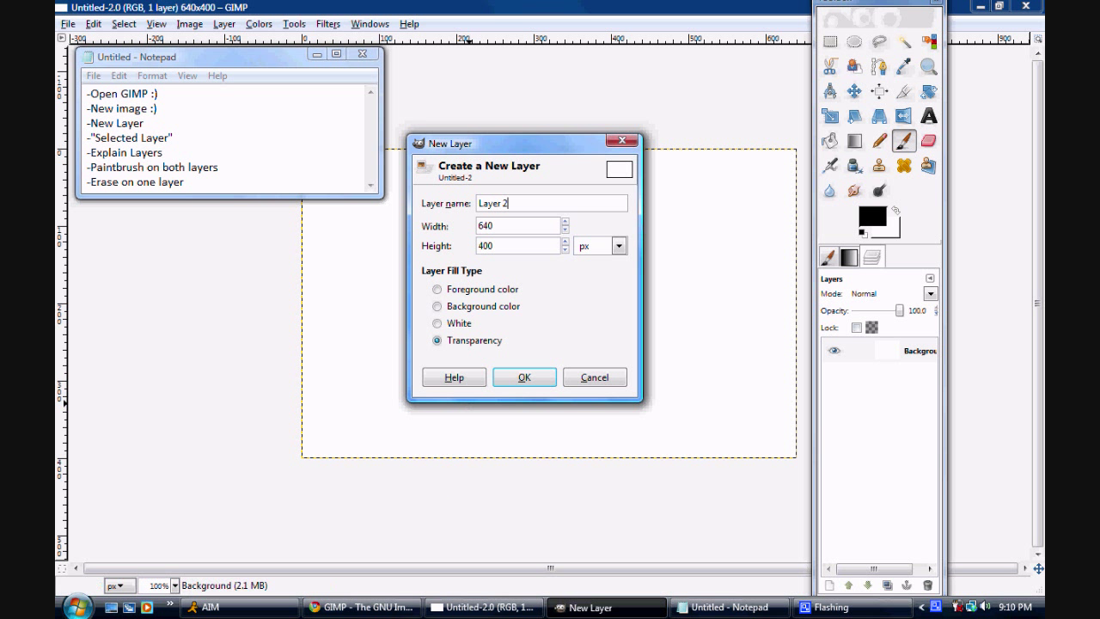
pyautogui.click(524, 377)
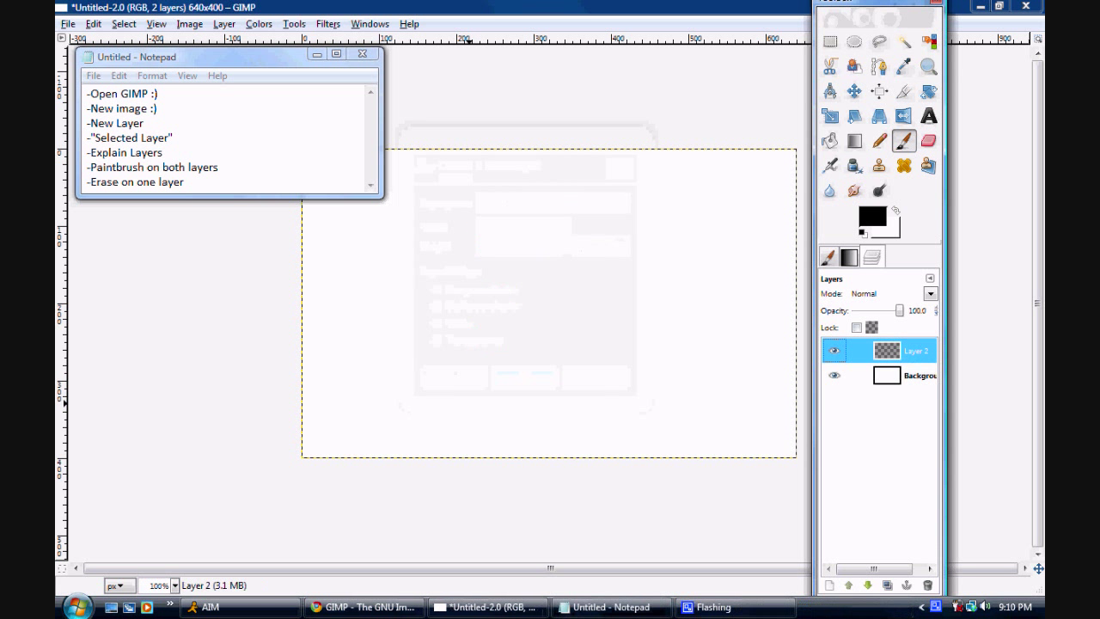
# Add ":)" after "-New Layer" in the Notepad checklist and minimize the notes window.
pyautogui.click(147, 124)
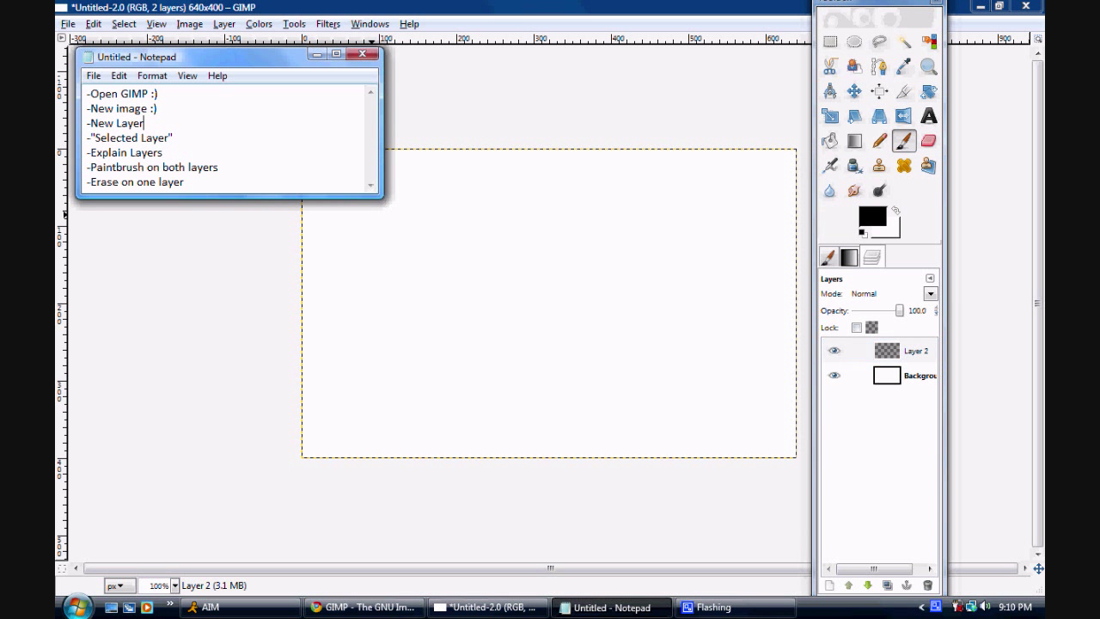
pyautogui.write(':)')
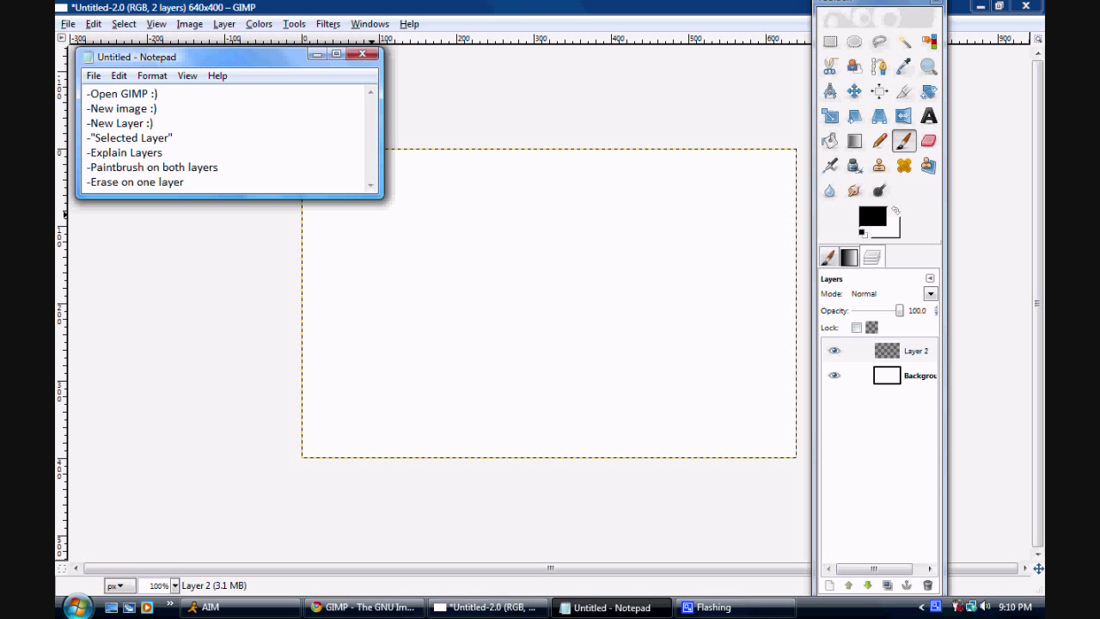
pyautogui.moveTo(227, 57); pyautogui.dragTo(210, 34)
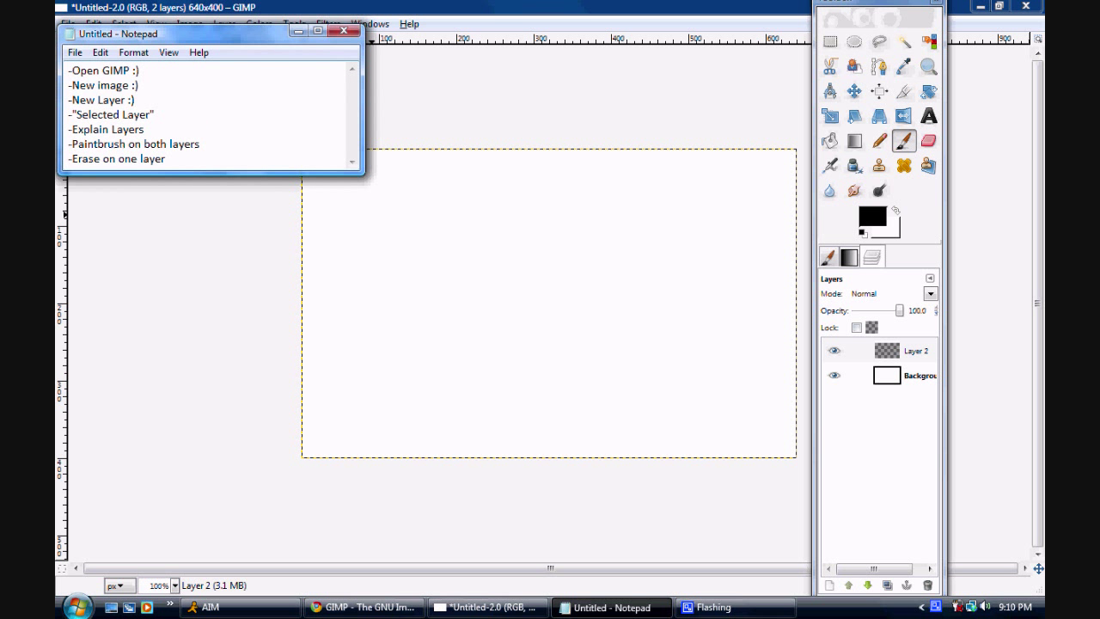
pyautogui.click(298, 31)
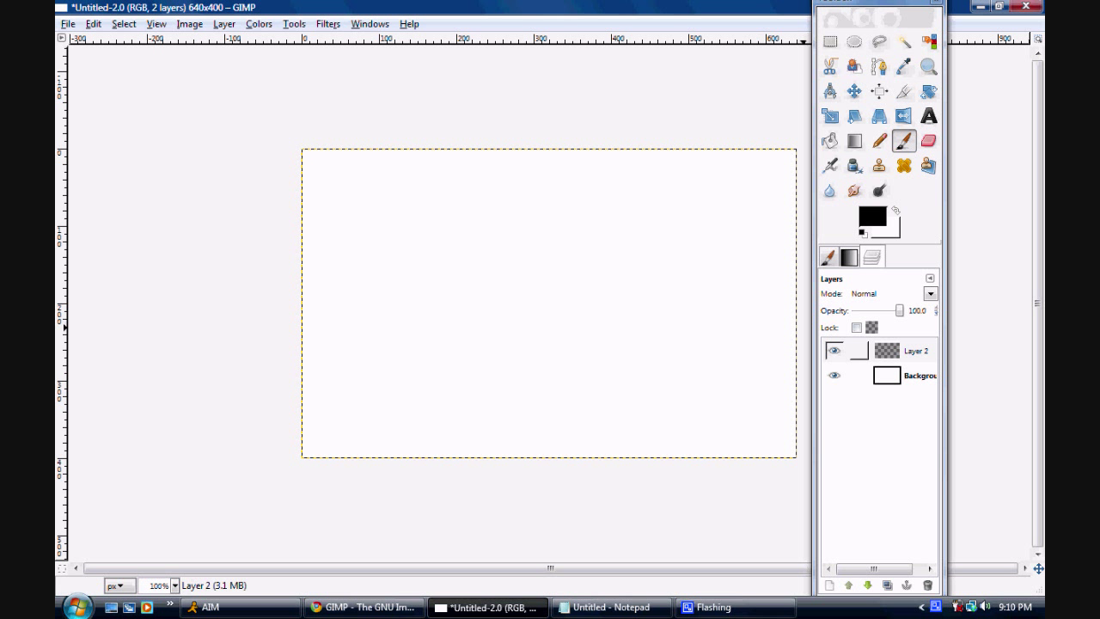
# Paint a black diagonal test stroke across the upper part of Layer 2 and undo it.
pyautogui.click(915, 351)
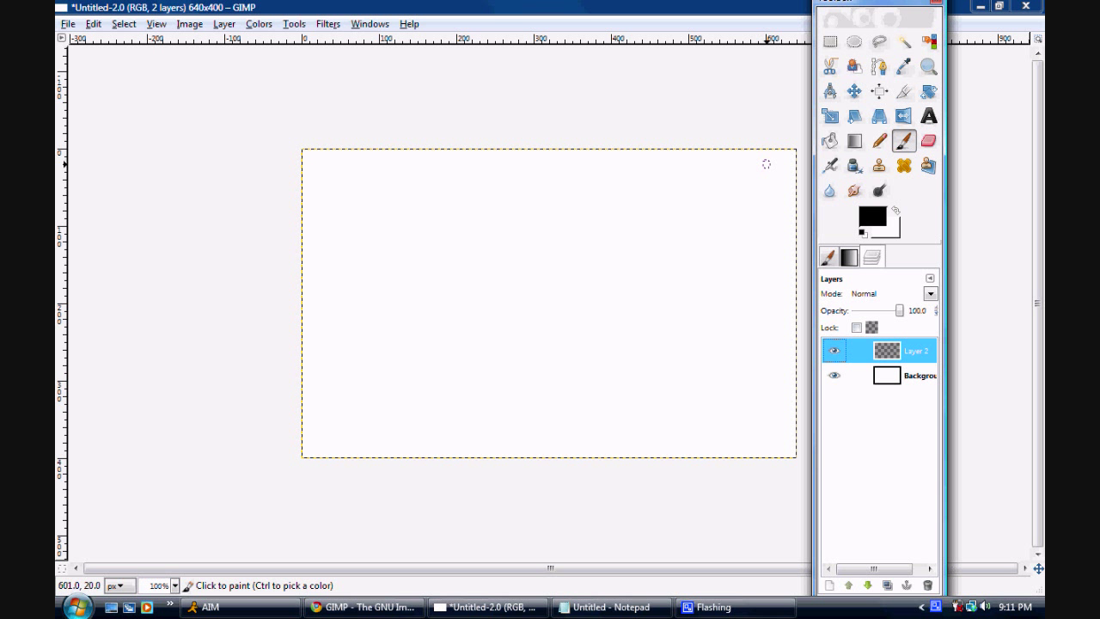
pyautogui.moveTo(766, 163); pyautogui.dragTo(517, 321)
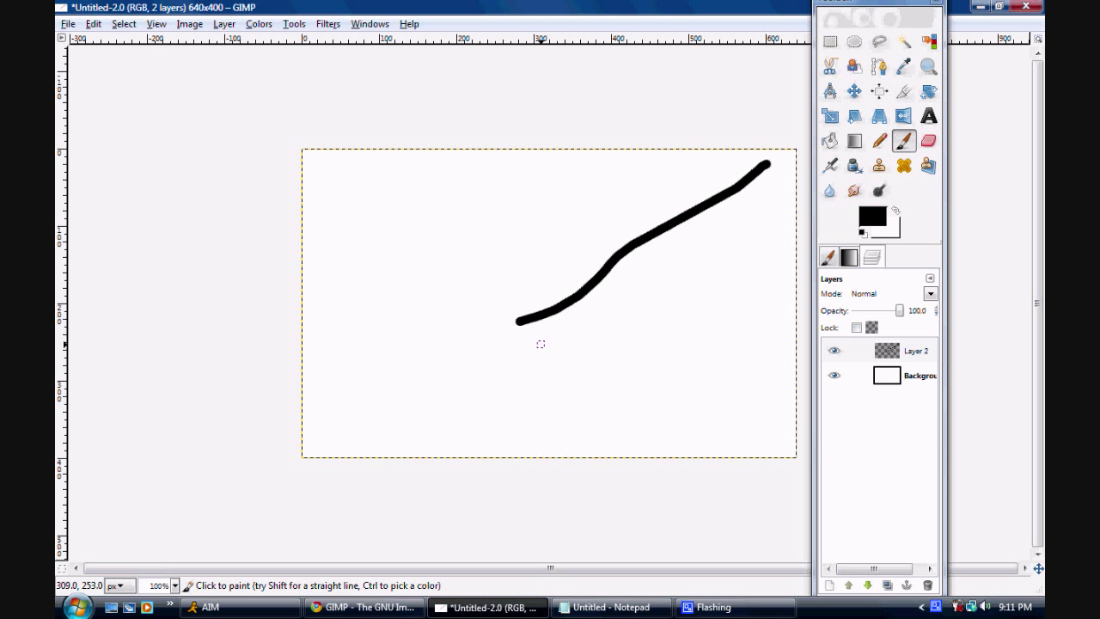
pyautogui.click(910, 376)
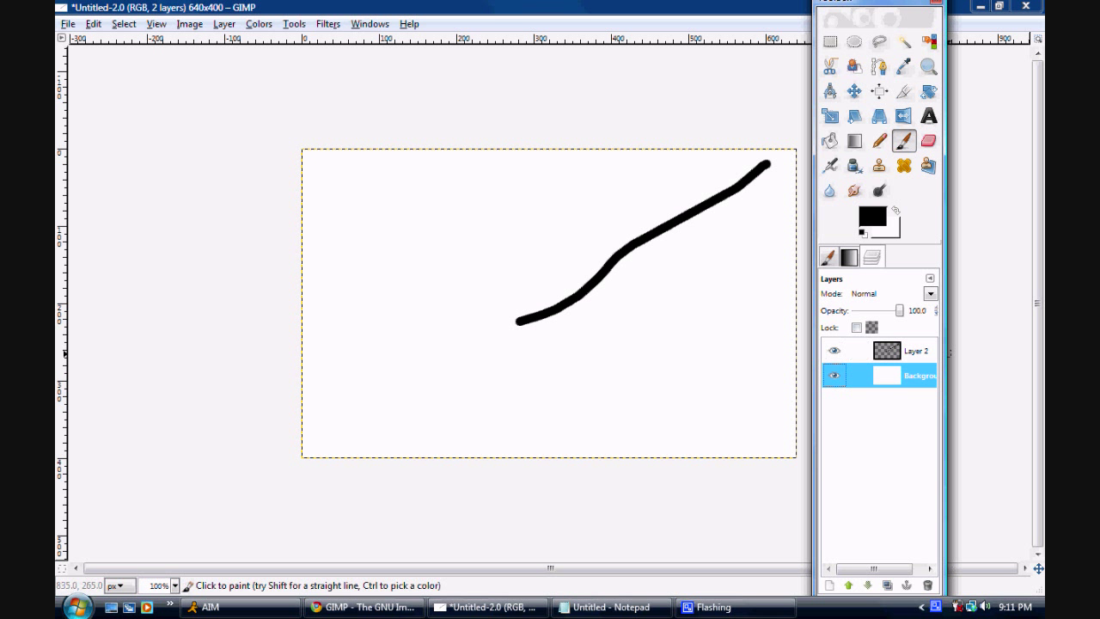
pyautogui.click(912, 352)
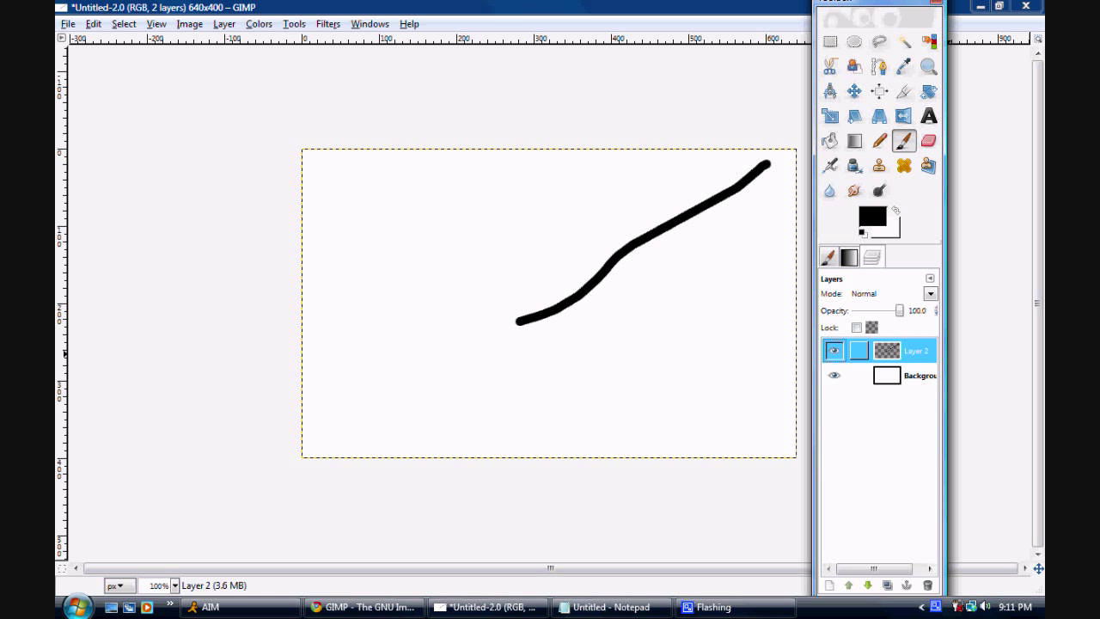
pyautogui.hotkey('ctrl', 'z')
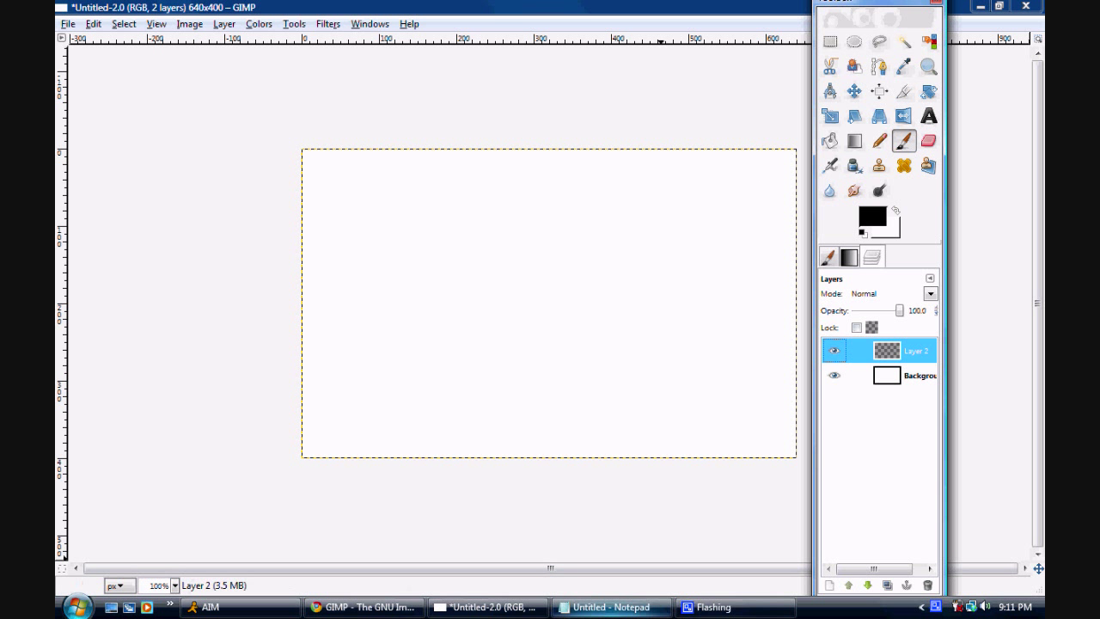
# Switch to Notepad and add ":)" after the "Selected Layer" line of the checklist.
pyautogui.moveTo(713, 607)
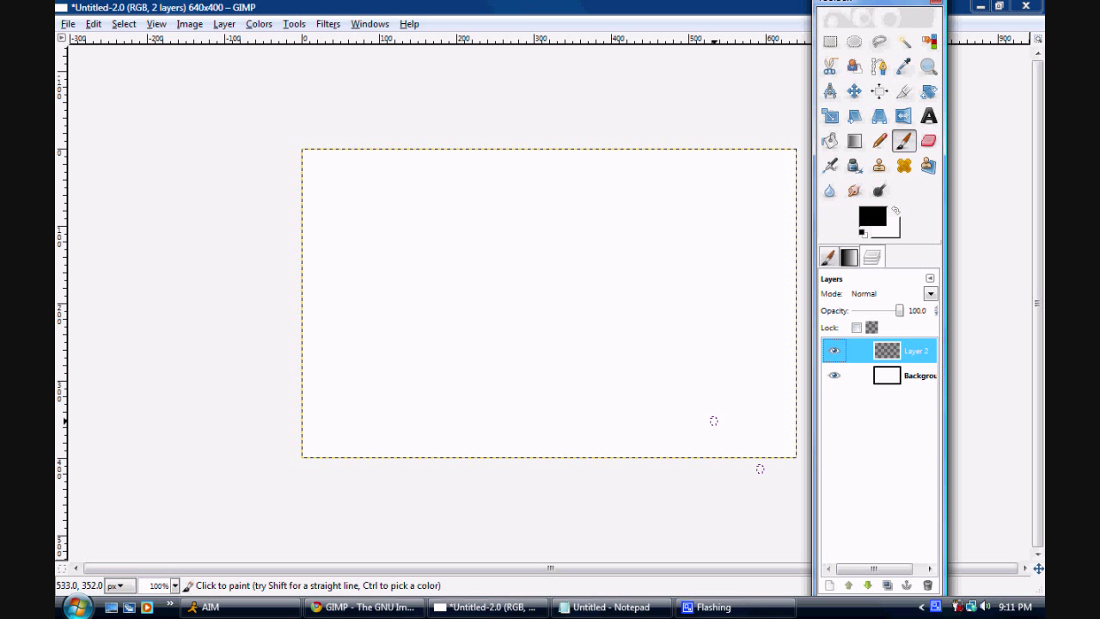
pyautogui.click(610, 607)
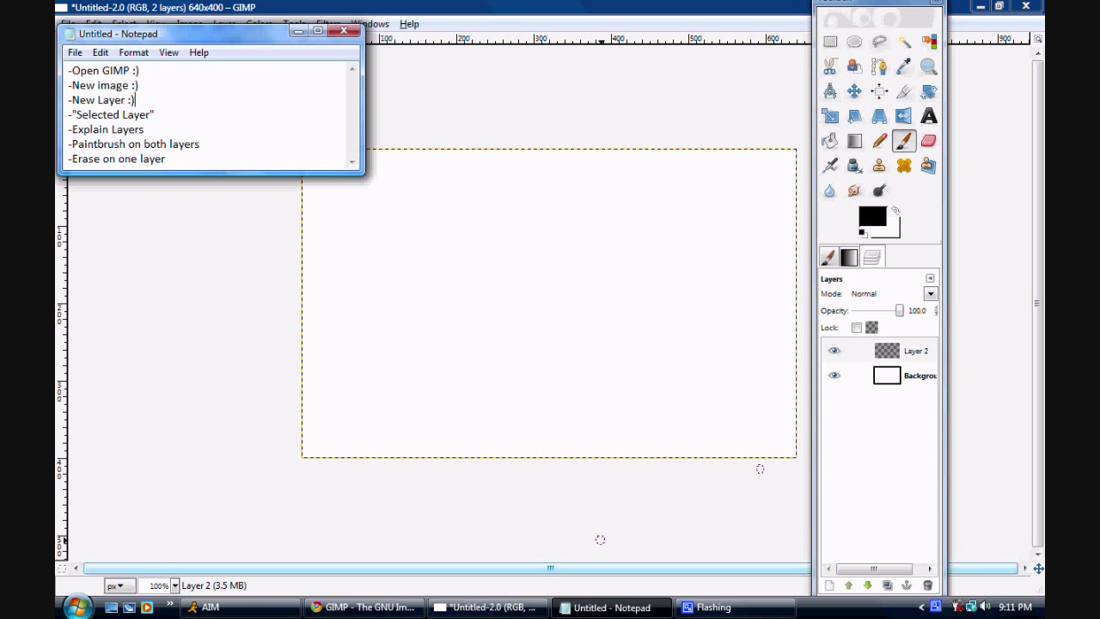
pyautogui.press('End')
pyautogui.write(':)')
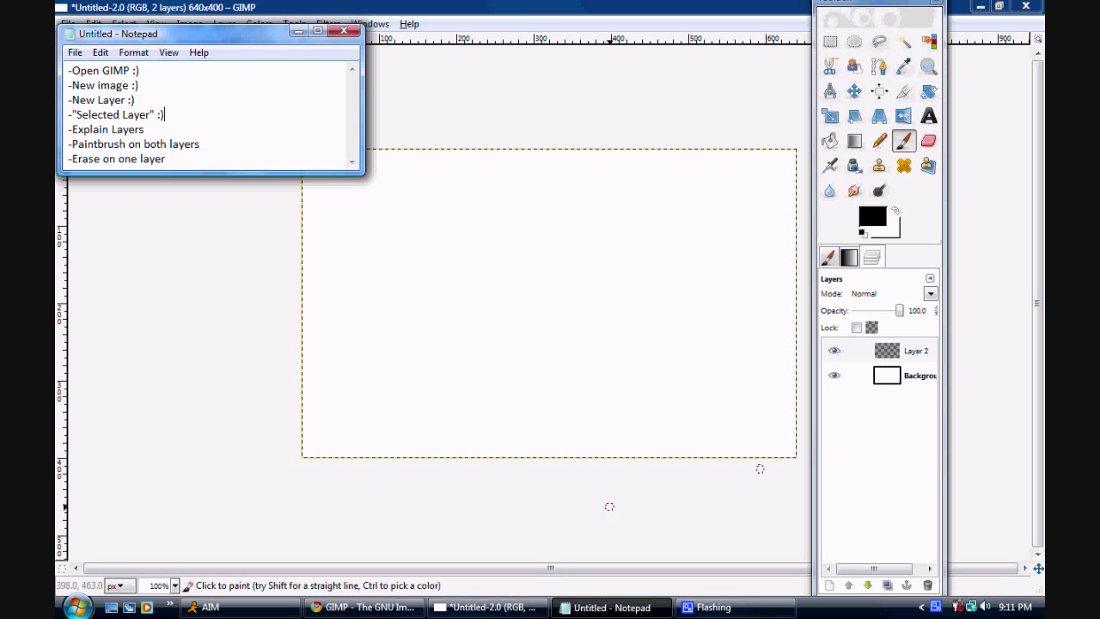
# Add ":)" after the "-Explain Layers" line in the Notepad checklist.
pyautogui.press('Down')
pyautogui.press('Right')
pyautogui.press('Up')
pyautogui.press('End')
pyautogui.hotkey('alt', 'Tab')
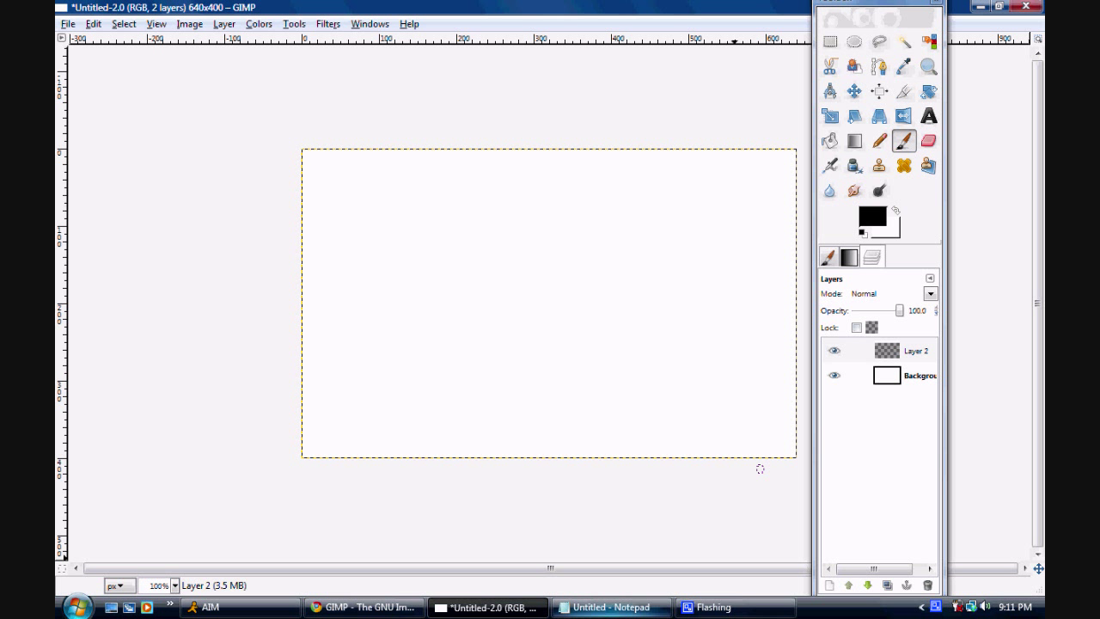
pyautogui.click(611, 607)
pyautogui.write(':)')
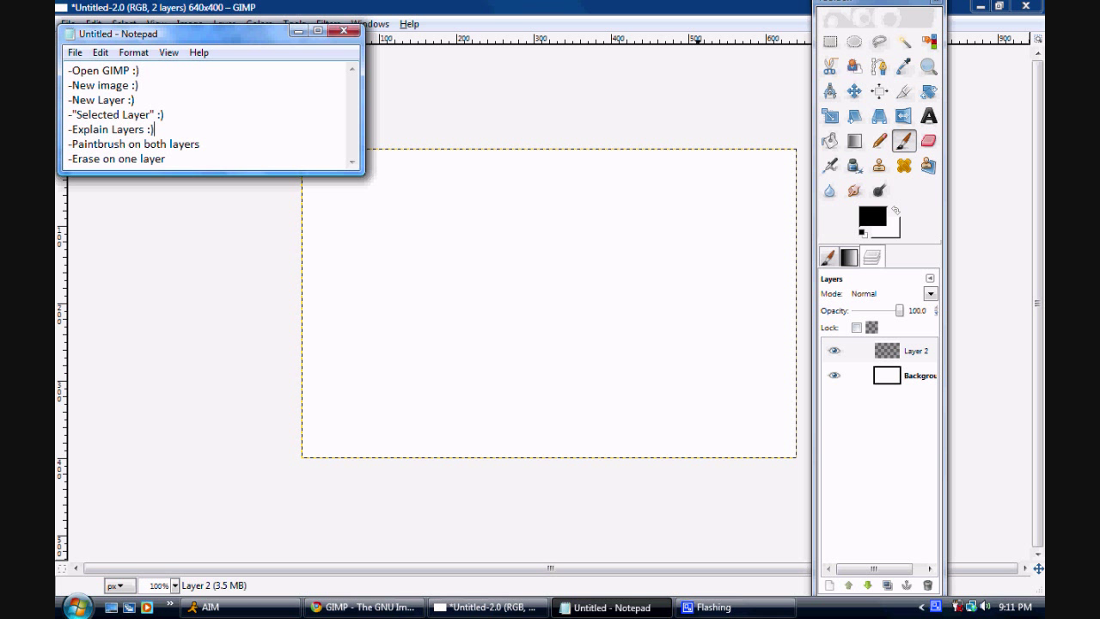
# Switch to GIMP and paint a rough black circle about 250 pixels wide on Layer 2 with the Paintbrush.
pyautogui.hotkey('alt', 'Tab')
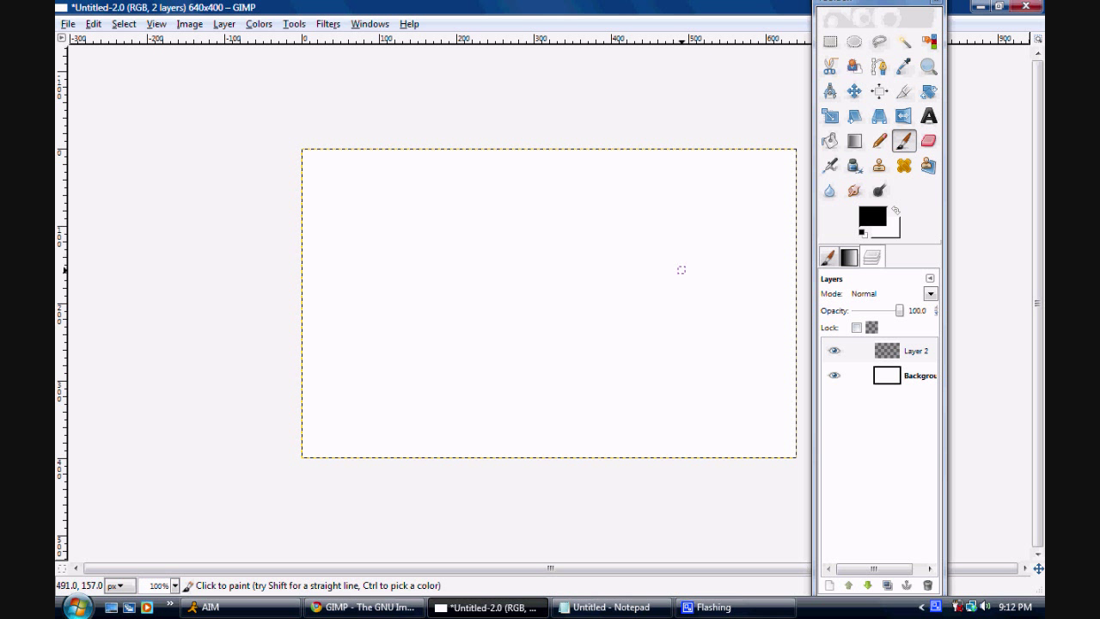
pyautogui.moveTo(681, 268)
pyautogui.mouseDown()
pyautogui.moveTo(618, 209)
pyautogui.moveTo(539, 208)
pyautogui.moveTo(508, 229)
pyautogui.moveTo(488, 328)
pyautogui.moveTo(516, 372)
pyautogui.moveTo(610, 391)
pyautogui.moveTo(661, 368)
pyautogui.moveTo(683, 268)
pyautogui.mouseUp()
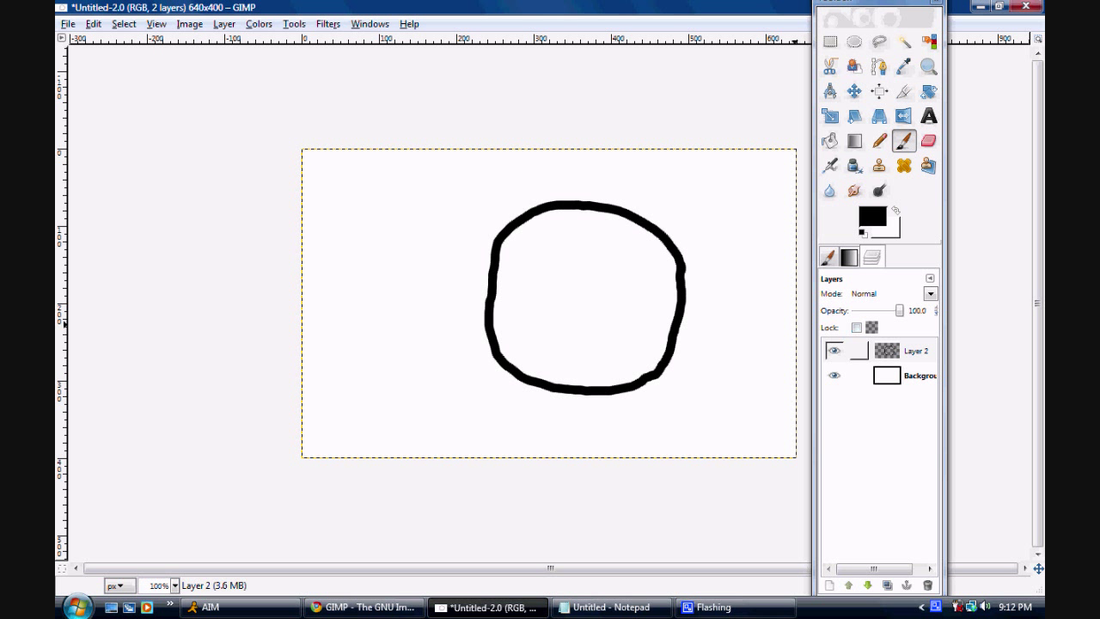
# On the Background layer, paint a rough square about 220 pixels wide in green 1eff00, overlapping the left part of the black circle.
pyautogui.click(889, 376)
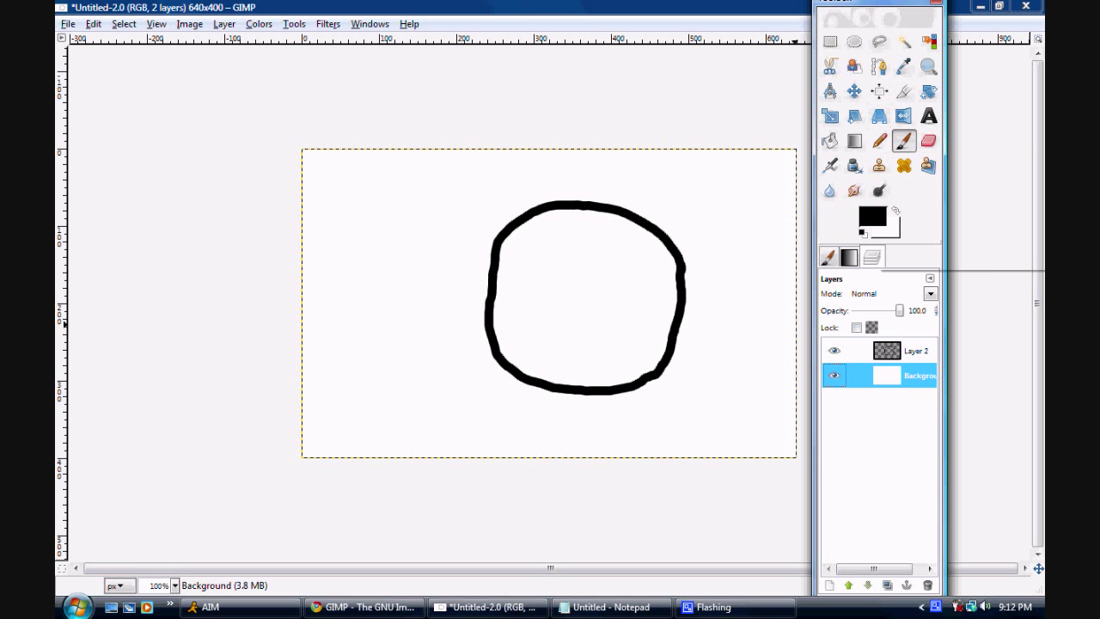
pyautogui.click(872, 217)
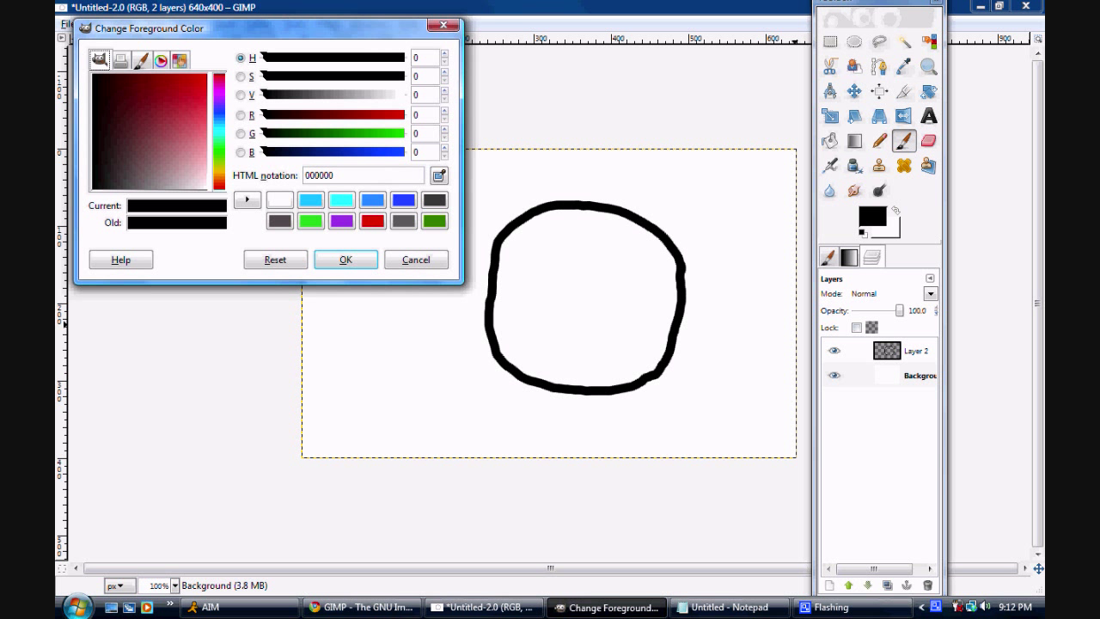
pyautogui.click(219, 153)
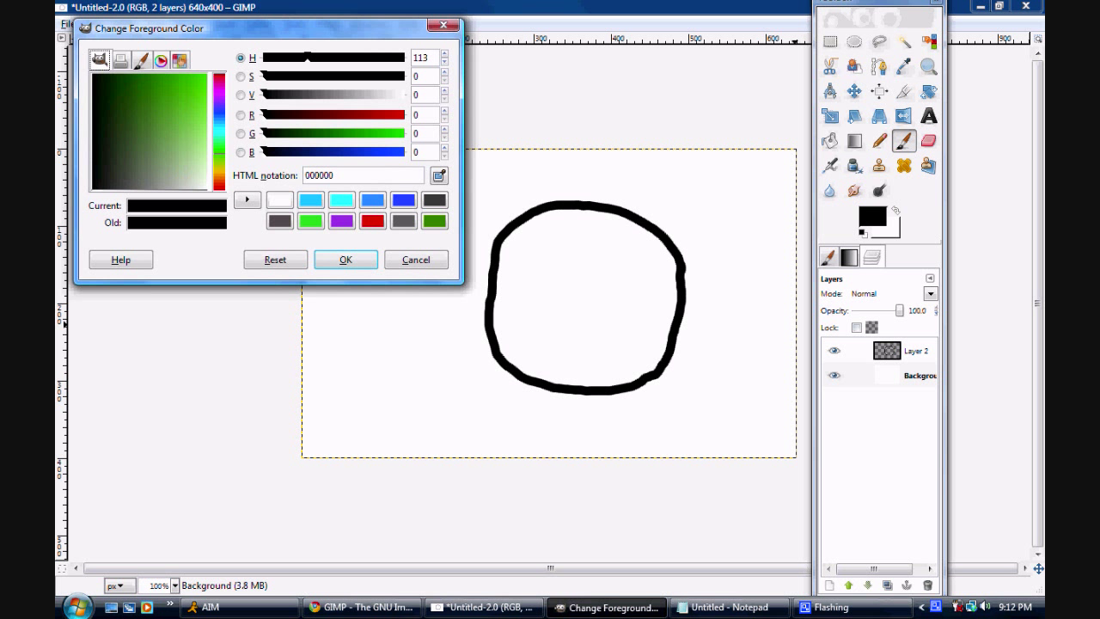
pyautogui.moveTo(192, 89); pyautogui.dragTo(208, 74)
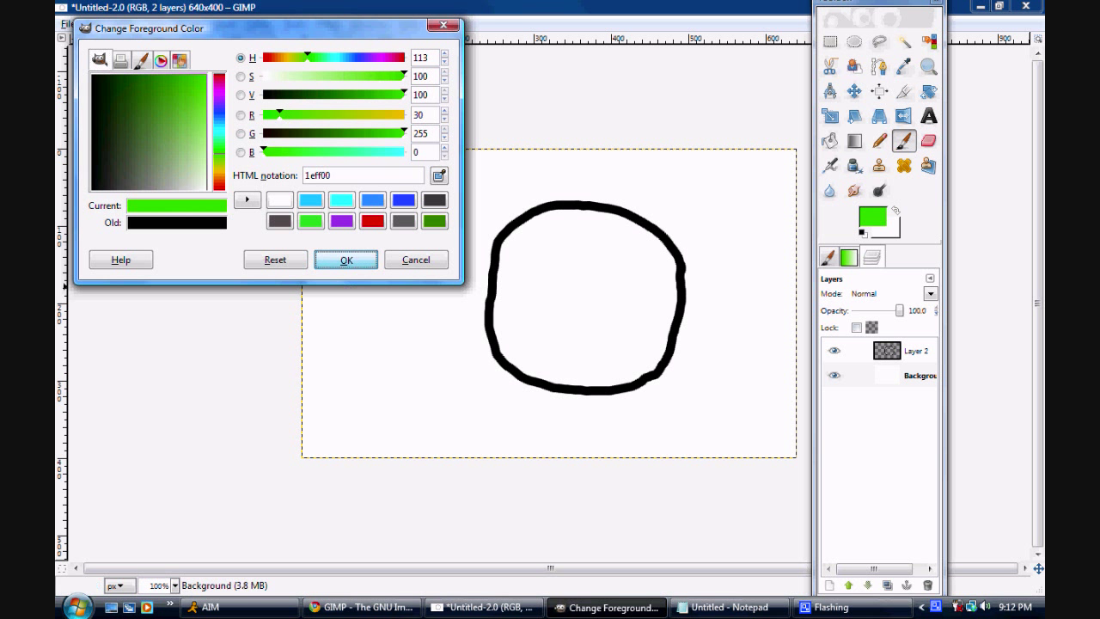
pyautogui.click(345, 262)
pyautogui.moveTo(379, 208)
pyautogui.mouseDown()
pyautogui.moveTo(397, 356)
pyautogui.moveTo(544, 372)
pyautogui.moveTo(520, 205)
pyautogui.moveTo(379, 208)
pyautogui.mouseUp()
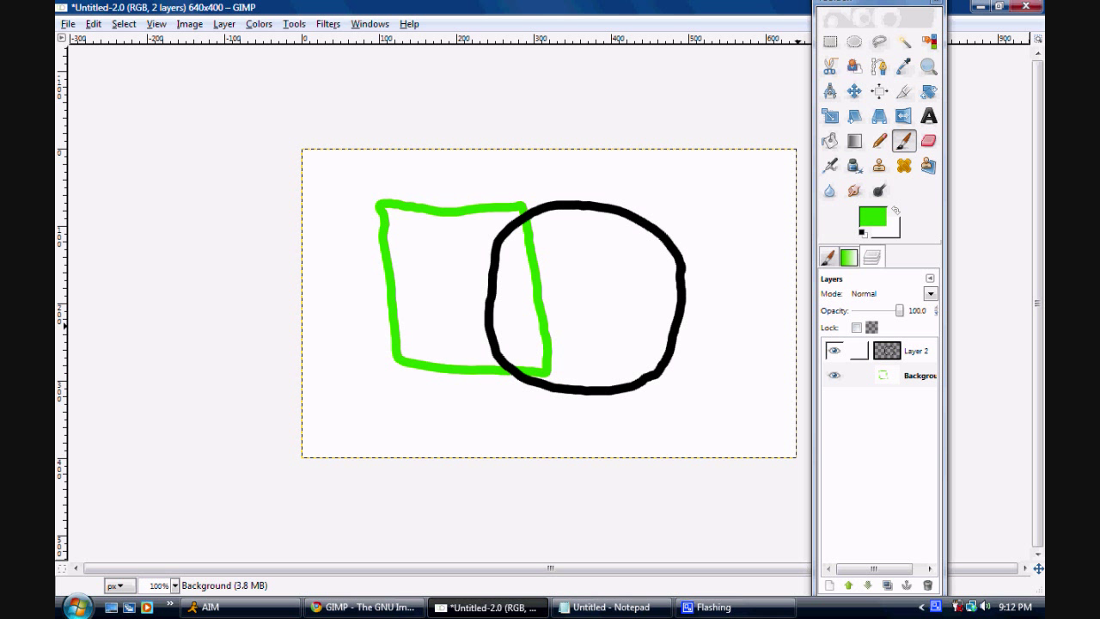
# Alternate the active layer between Layer 2 and Background to show which drawing belongs to each.
pyautogui.click(913, 350)
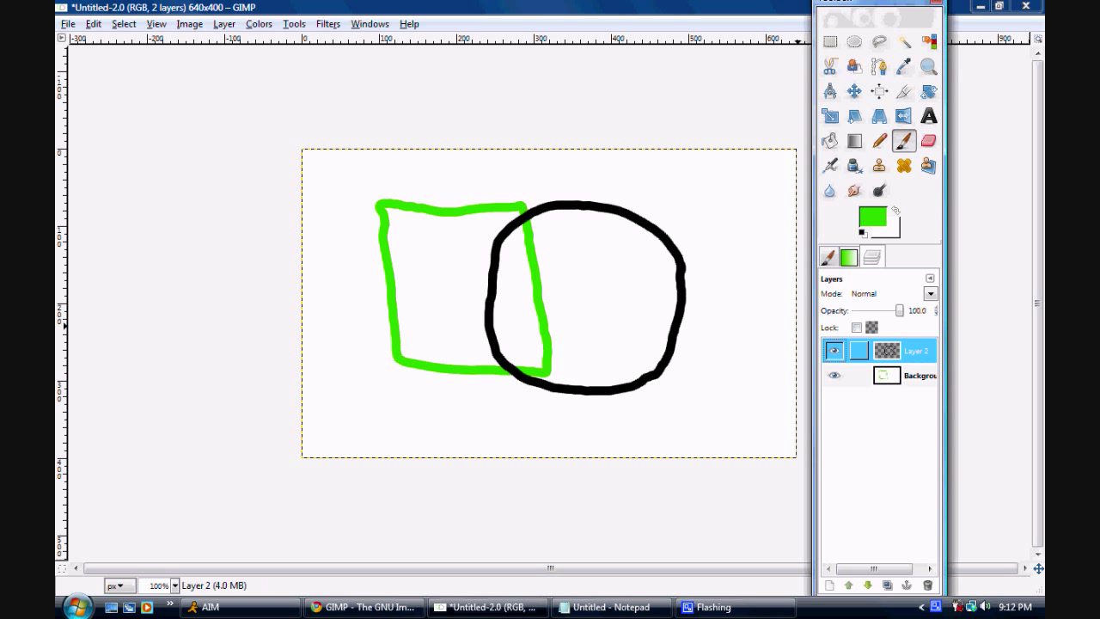
pyautogui.click(916, 375)
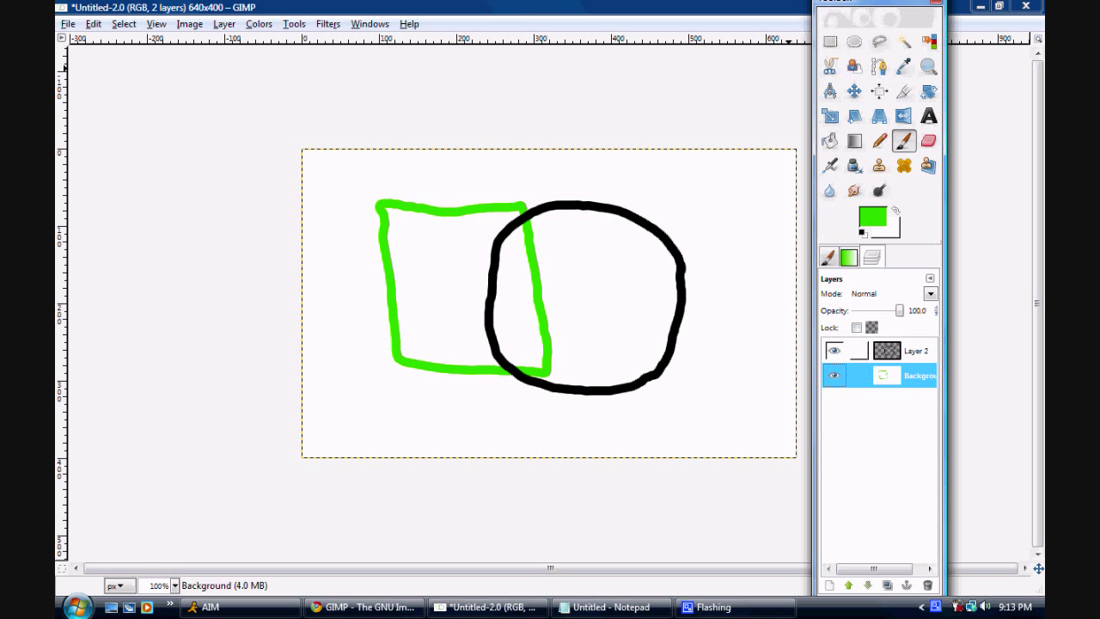
pyautogui.click(914, 351)
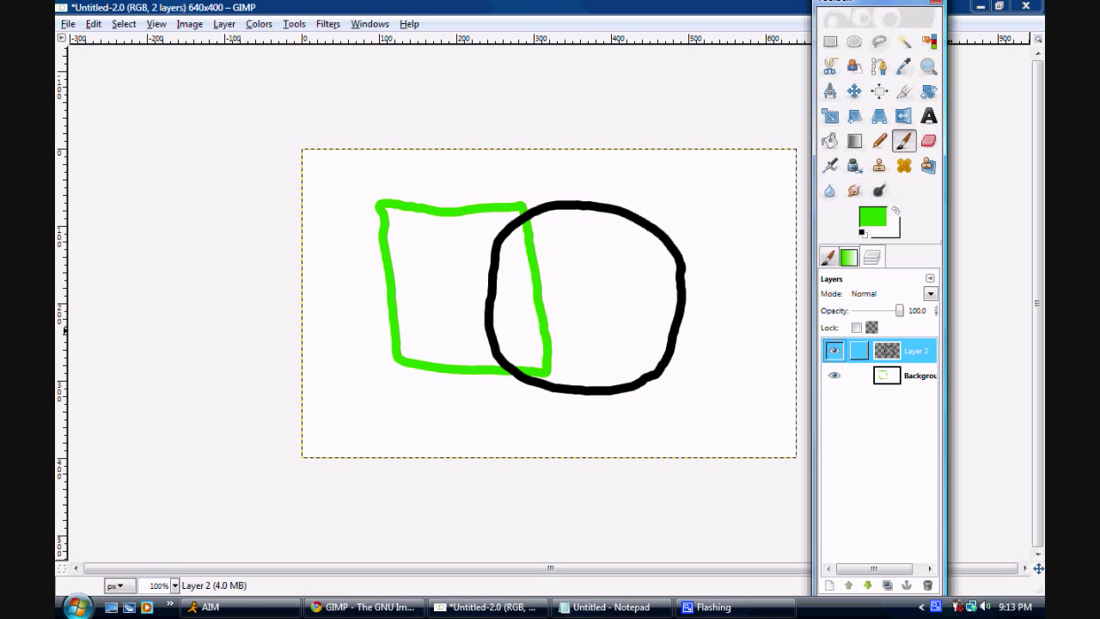
pyautogui.moveTo(896, 354); pyautogui.dragTo(896, 384)
pyautogui.click(898, 376)
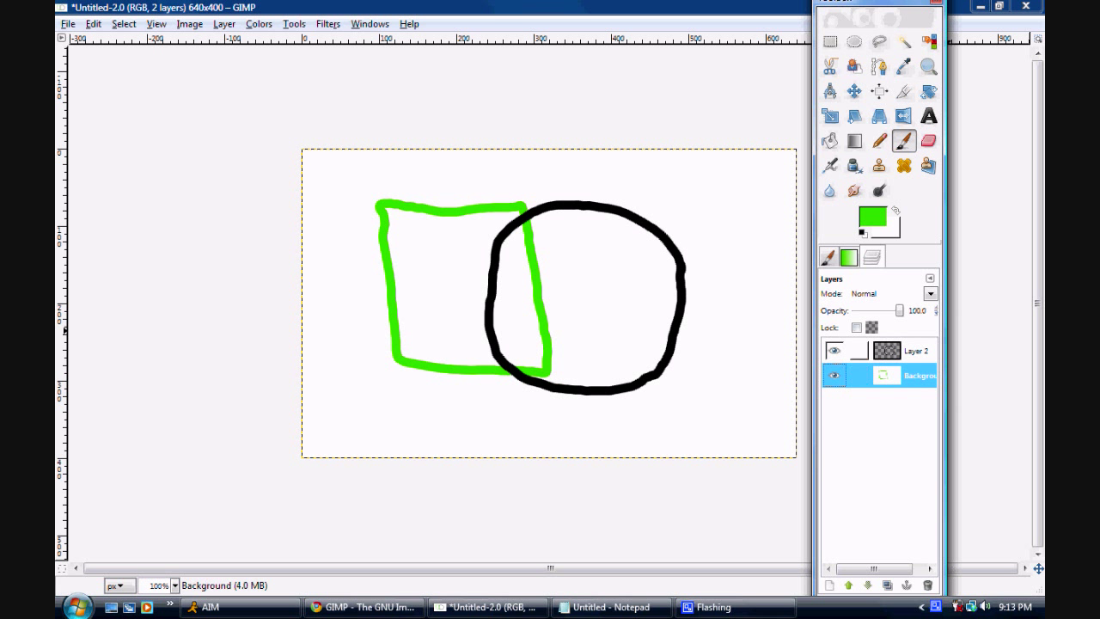
# Make Layer 2 the active layer, hide it to view the Background alone, and show it again.
pyautogui.click(911, 352)
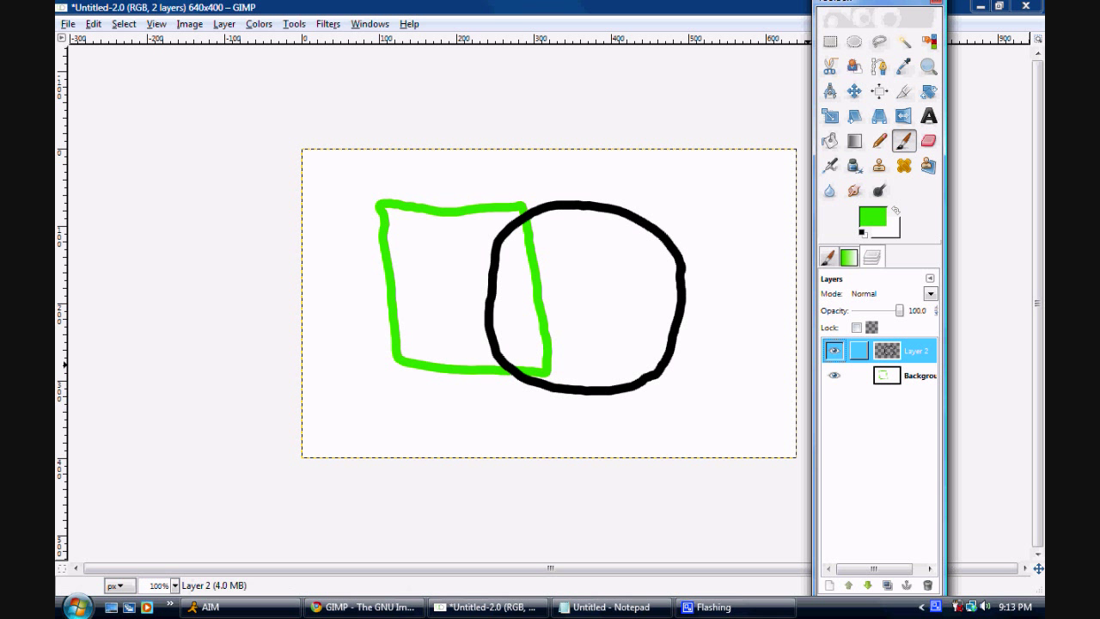
pyautogui.click(834, 350)
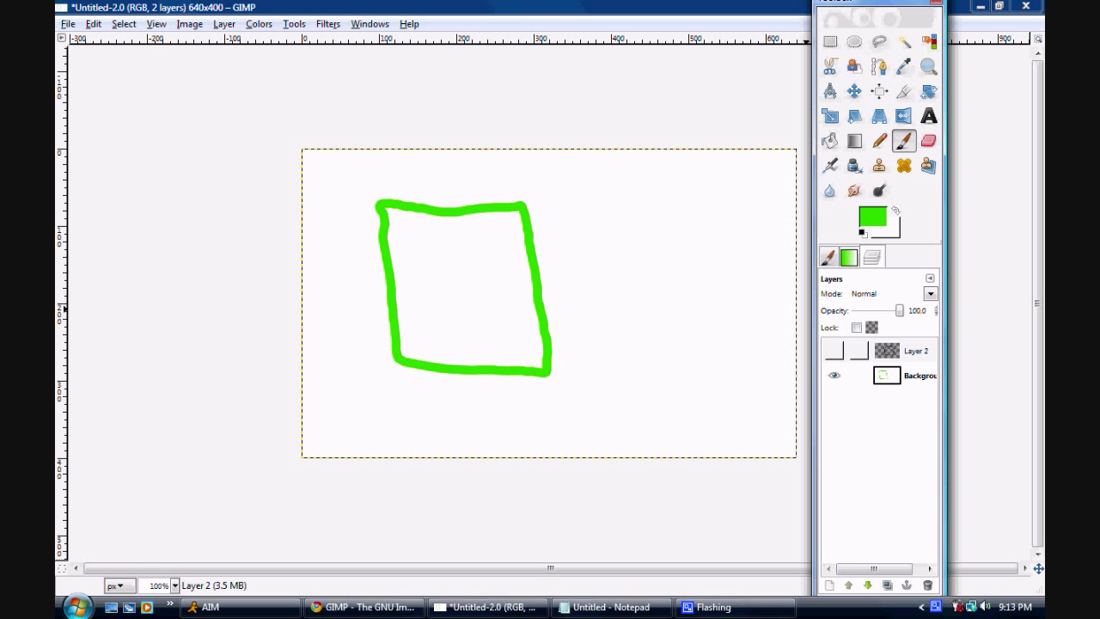
pyautogui.click(835, 351)
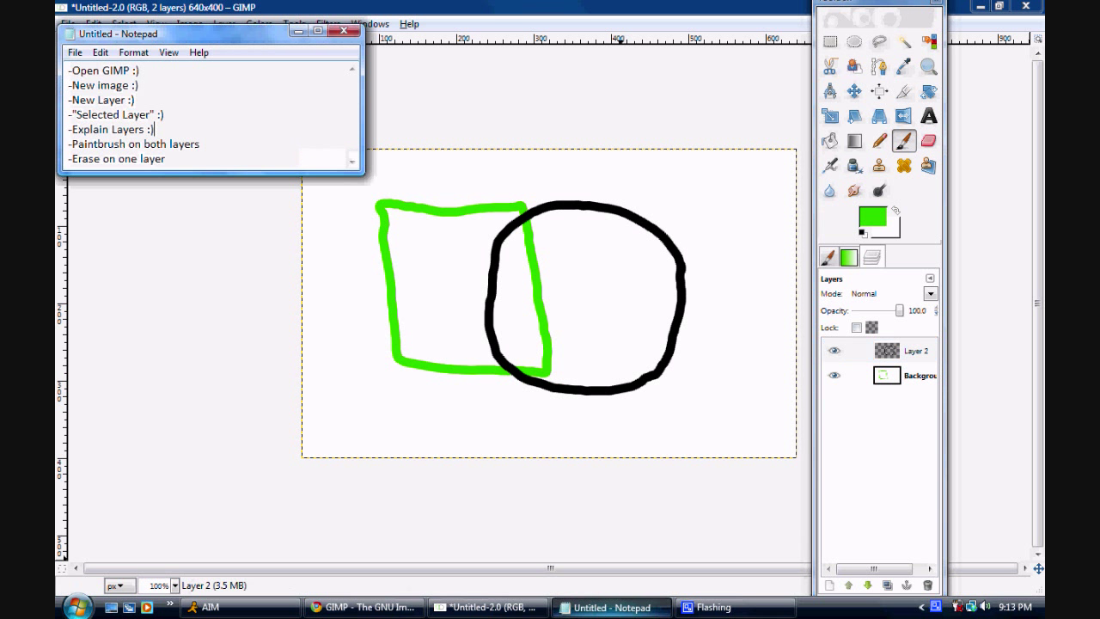
# Switch to Notepad, add ":)" after the "-Paintbrush on both layers" line, and minimize the checklist.
pyautogui.click(611, 607)
pyautogui.write(':)')
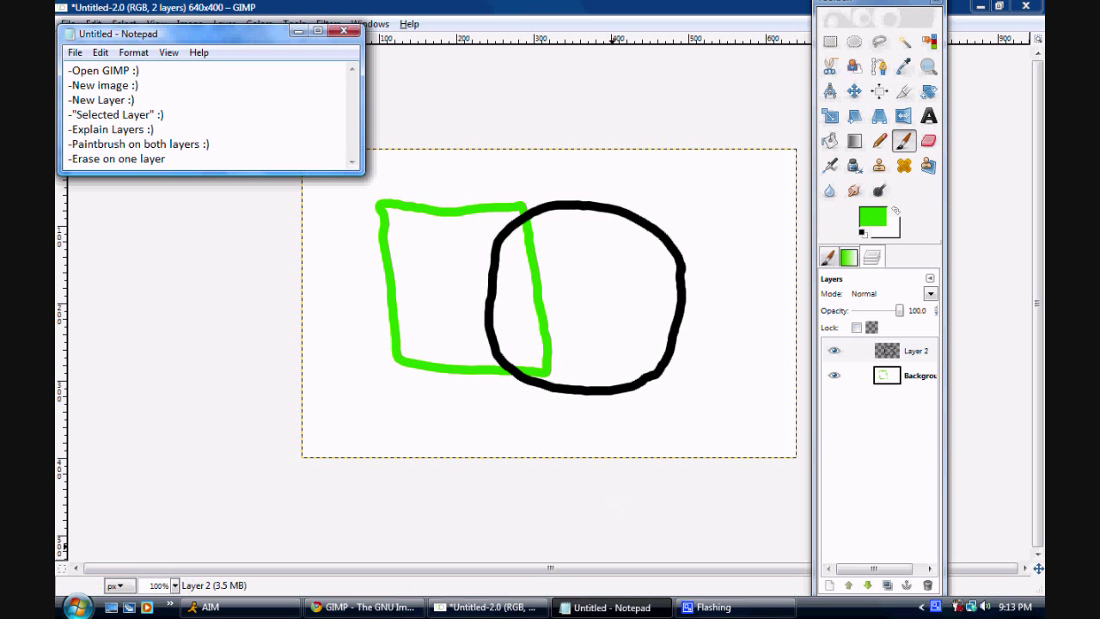
pyautogui.click(298, 32)
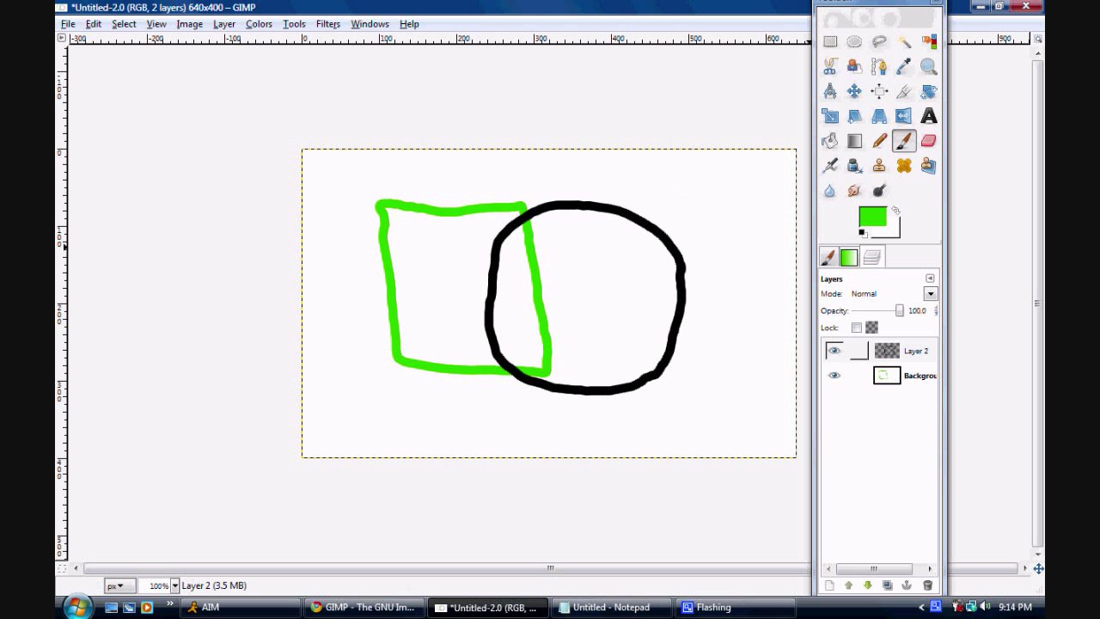
# On the Background layer, erase most of the green square's right side and parts of its other edges, brushing across the circle with the Eraser.
pyautogui.click(913, 376)
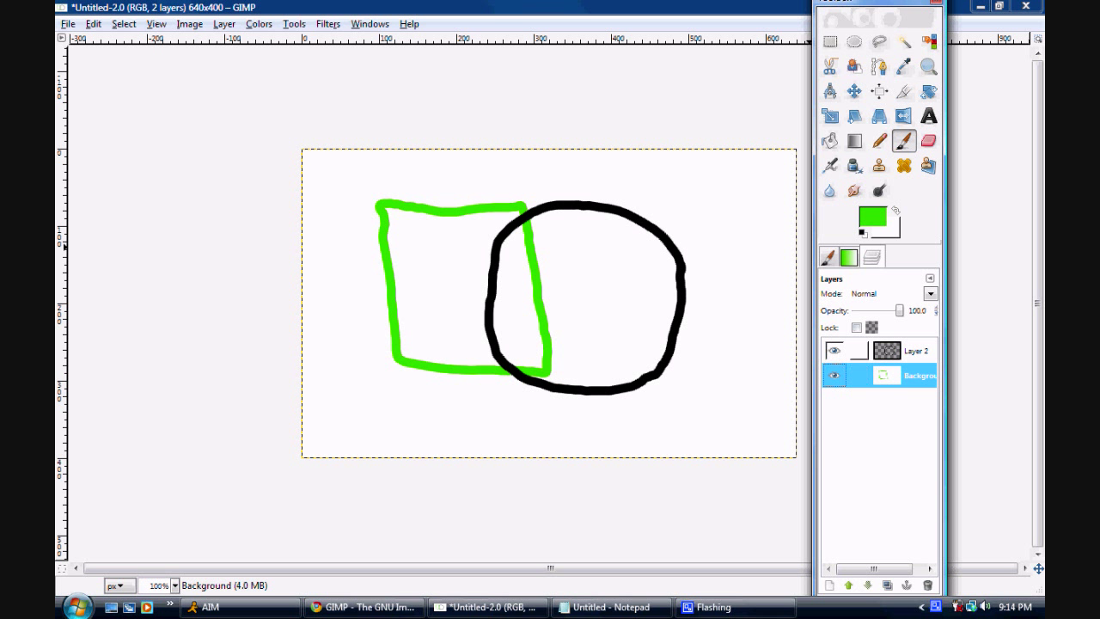
pyautogui.click(928, 141)
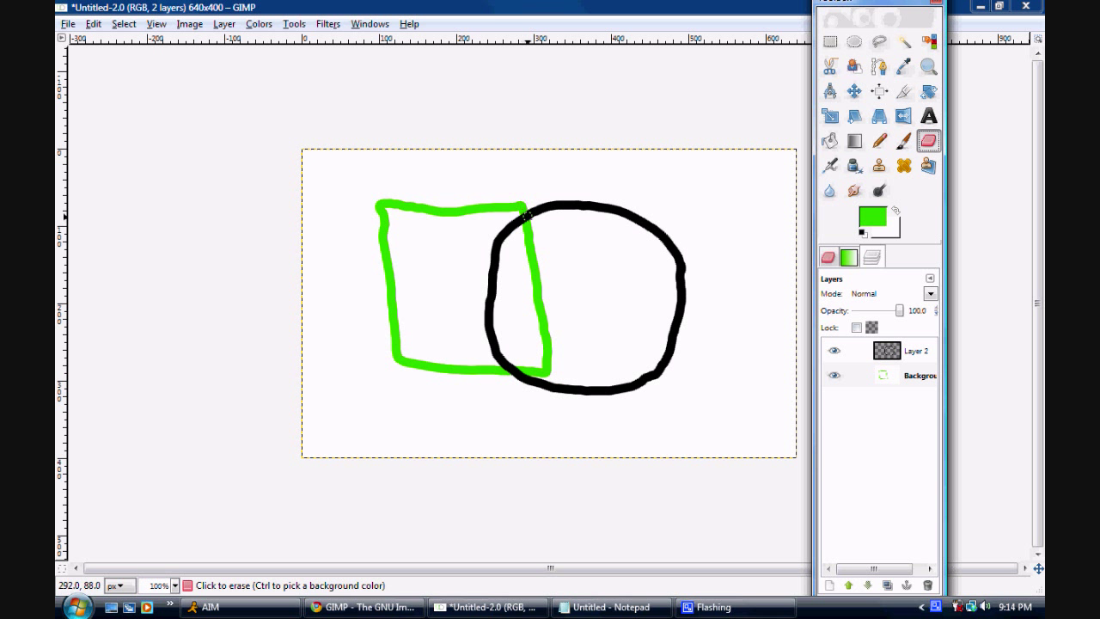
pyautogui.click(529, 216)
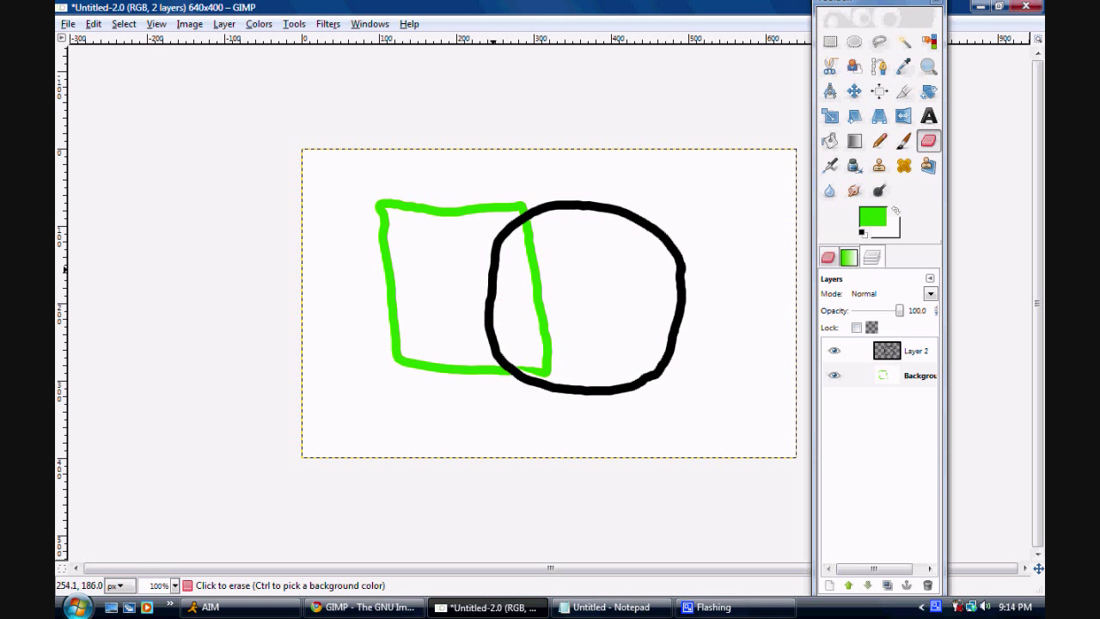
pyautogui.moveTo(538, 284)
pyautogui.mouseDown()
pyautogui.moveTo(548, 366)
pyautogui.moveTo(503, 372)
pyautogui.moveTo(555, 372)
pyautogui.moveTo(536, 370)
pyautogui.moveTo(548, 359)
pyautogui.moveTo(545, 313)
pyautogui.moveTo(519, 209)
pyautogui.moveTo(449, 208)
pyautogui.moveTo(375, 253)
pyautogui.mouseUp()
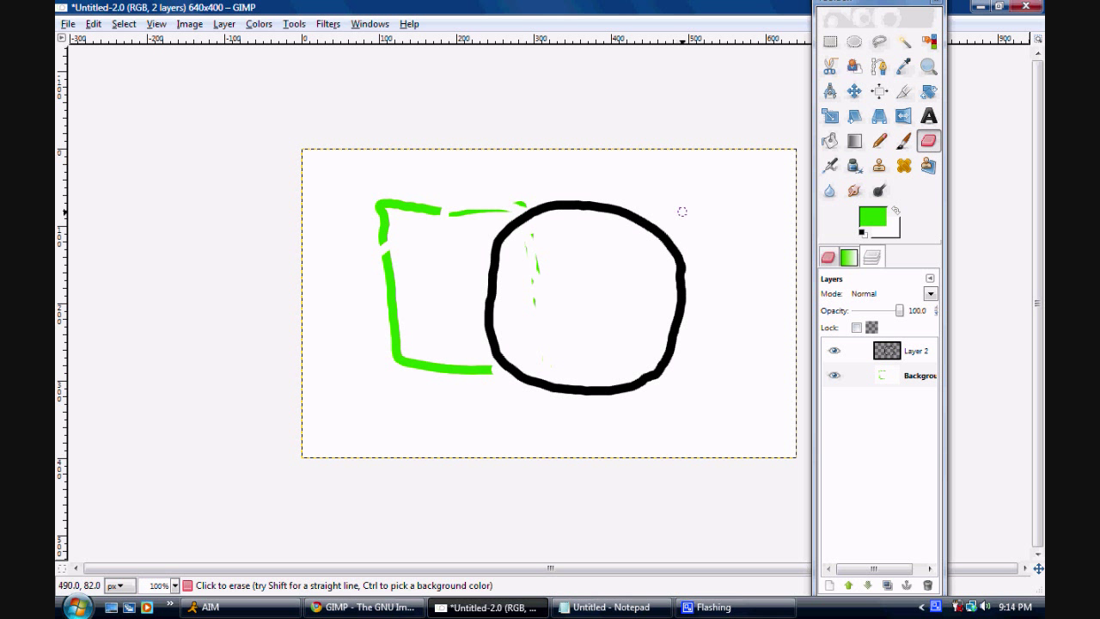
# Switch to Notepad, add ":)" after the "-Erase on one layer" line, and return to GIMP.
pyautogui.click(612, 606)
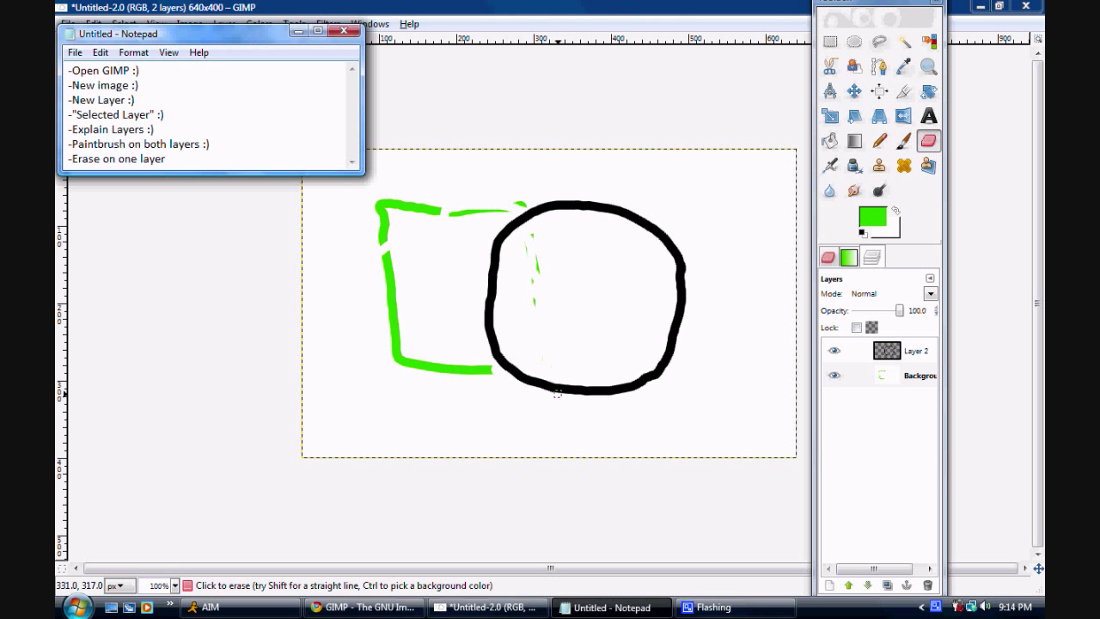
pyautogui.press('Down')
pyautogui.write(':)')
pyautogui.click(485, 607)
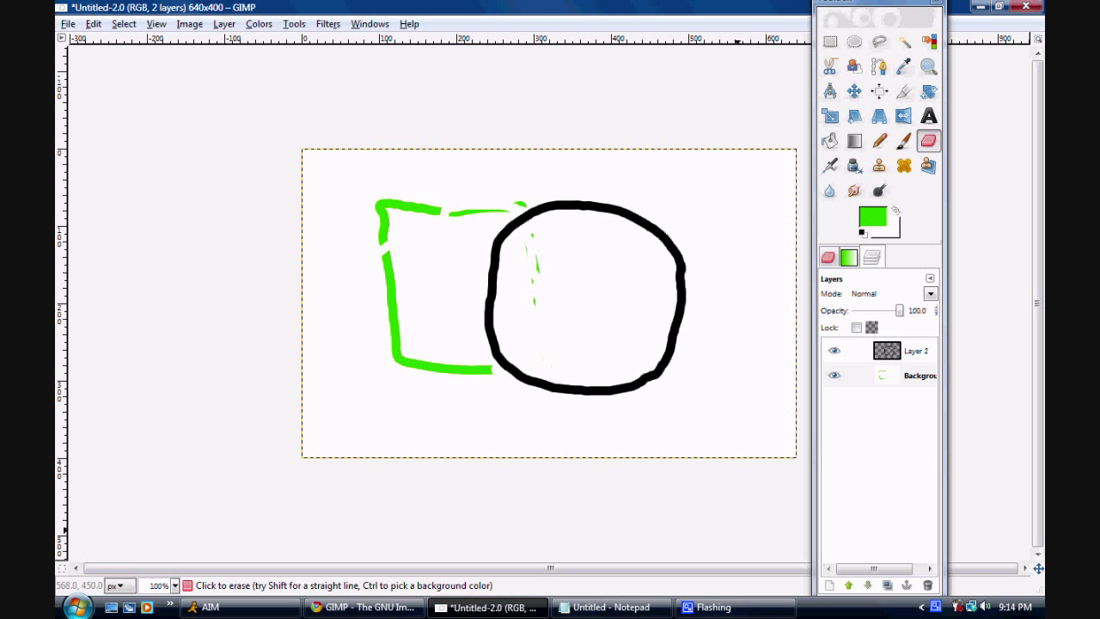